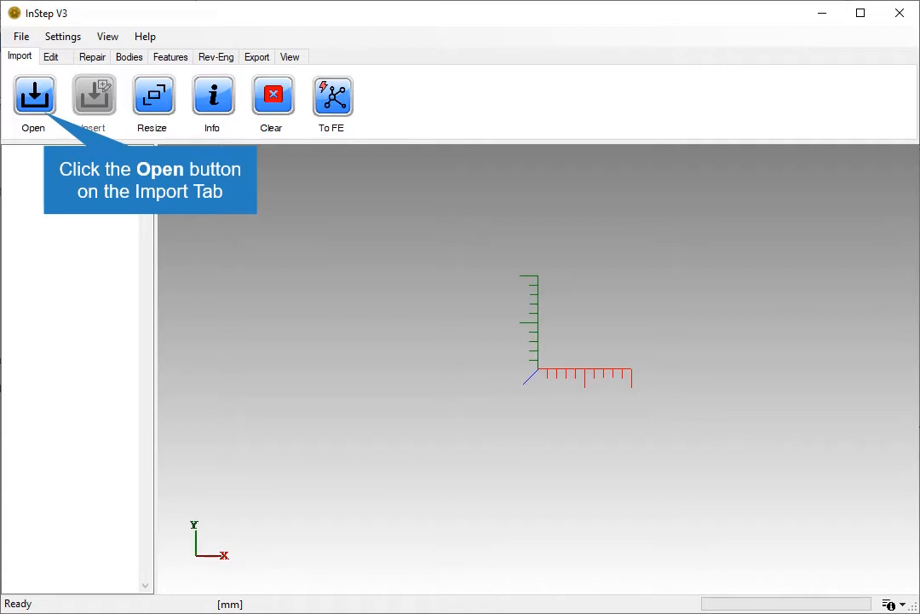
- Import monkey_tutorial4.stl from the tutorial4 folder and split it automatically into separate bodies
click(32, 101)
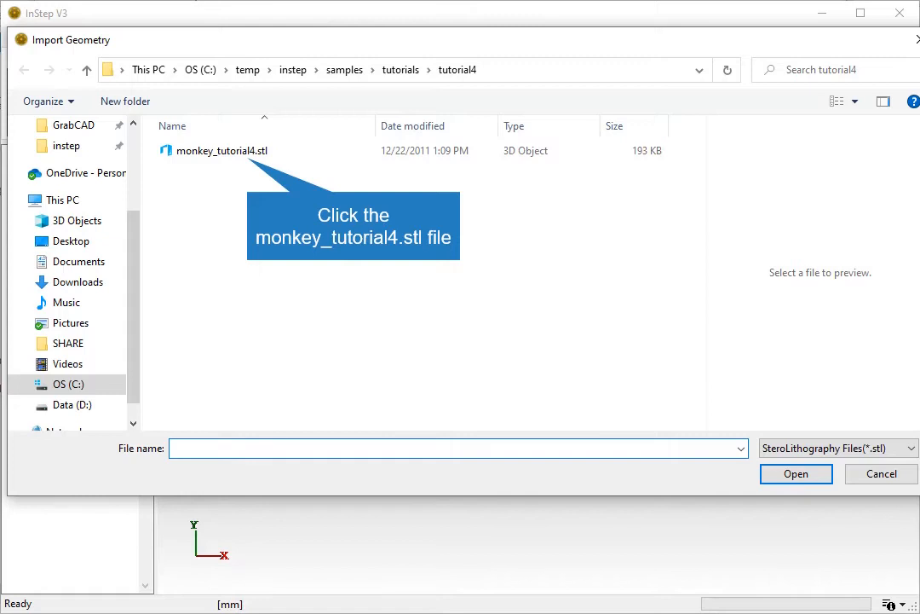
click(247, 154)
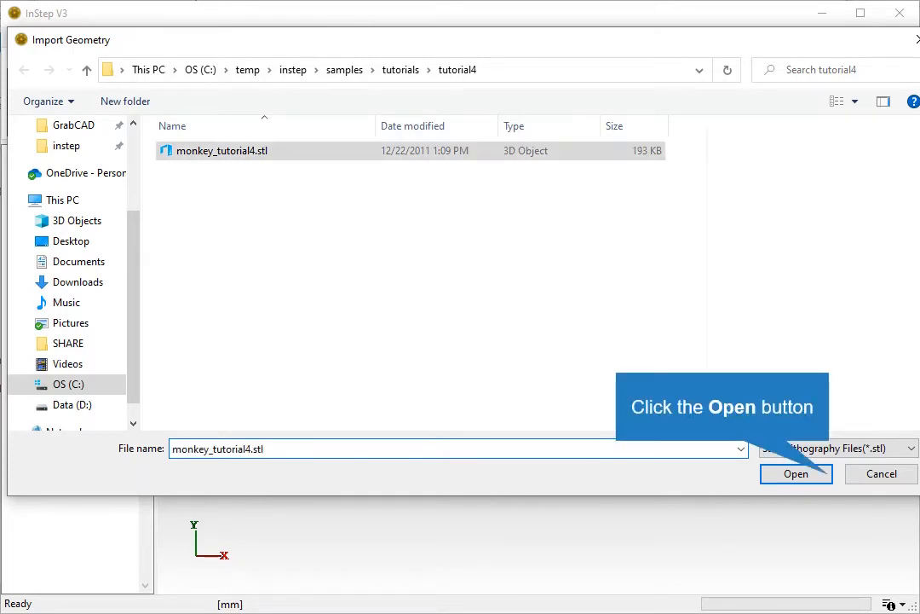
click(798, 473)
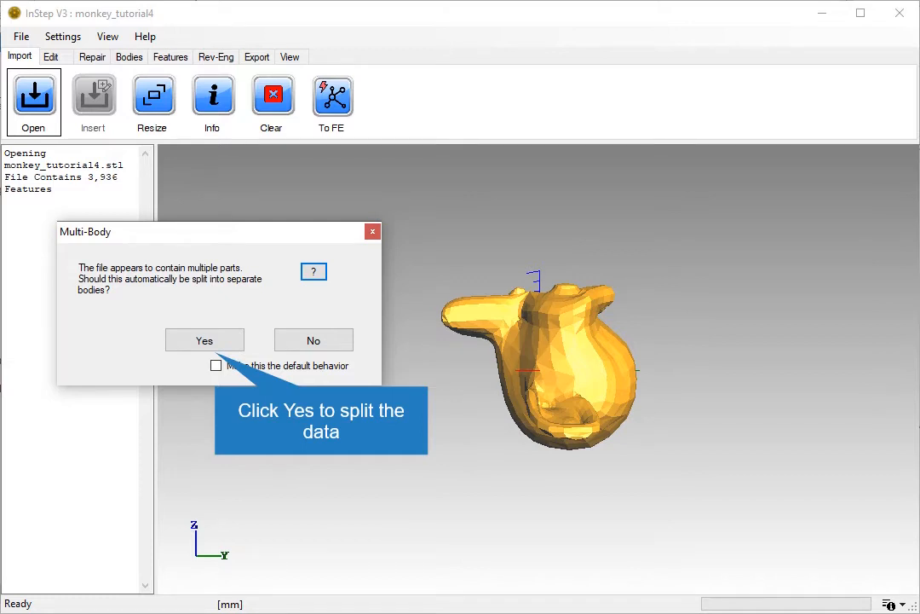
middle_drag(504, 298, 501, 335)
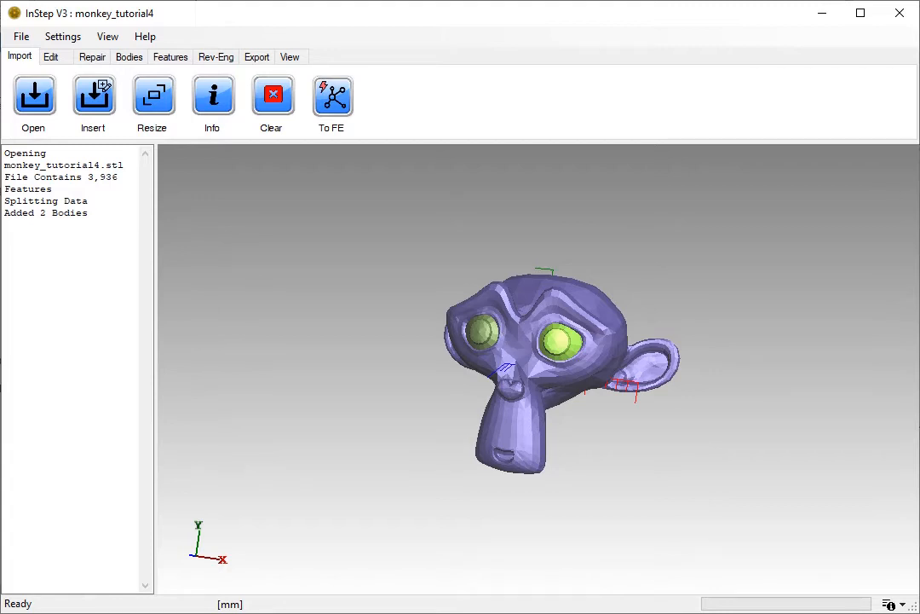
- Select a facet on the monkey's left eye, flood the selection over the whole eye, then delete it and accept
click(49, 58)
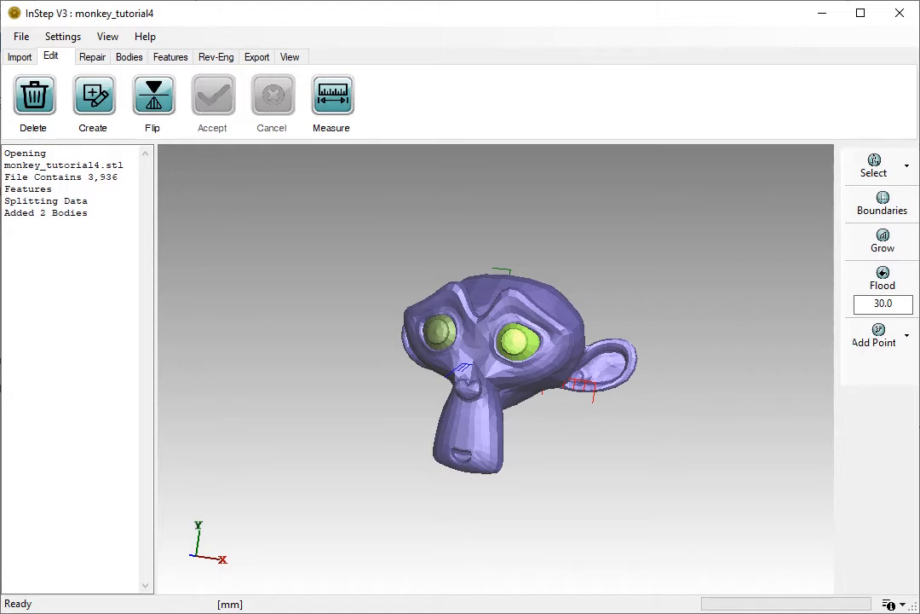
scroll(449, 336, up, 8)
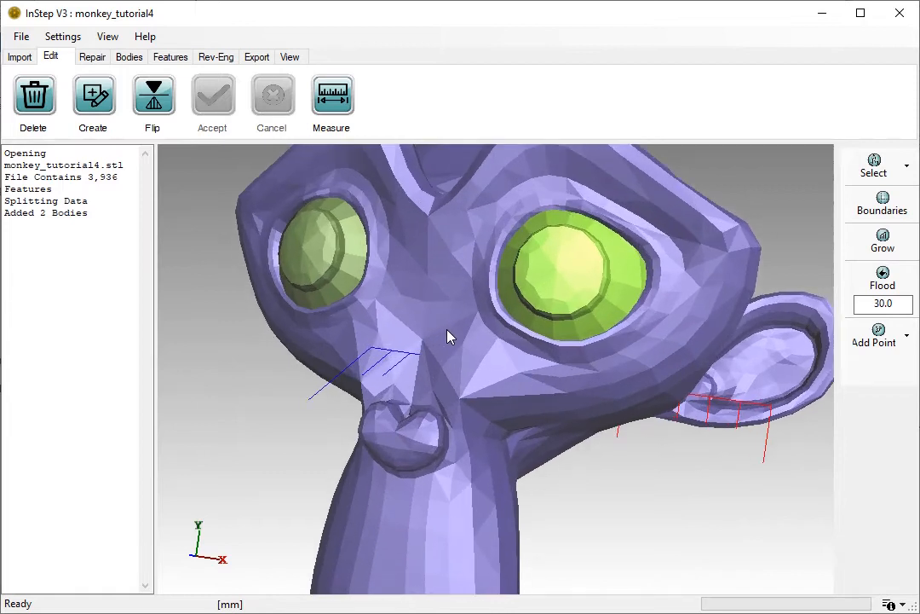
scroll(449, 330, up, 2)
middle_drag(449, 329, 482, 380)
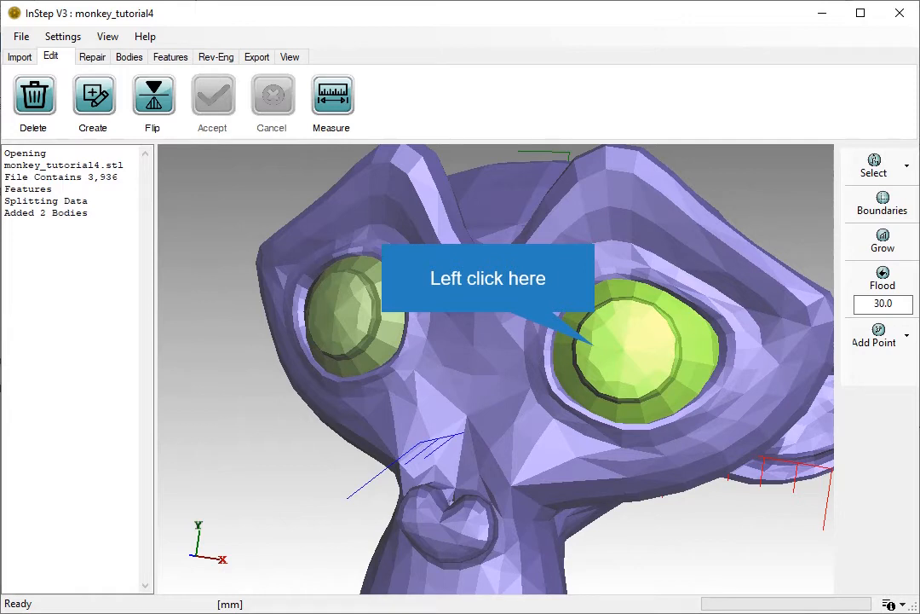
click(595, 344)
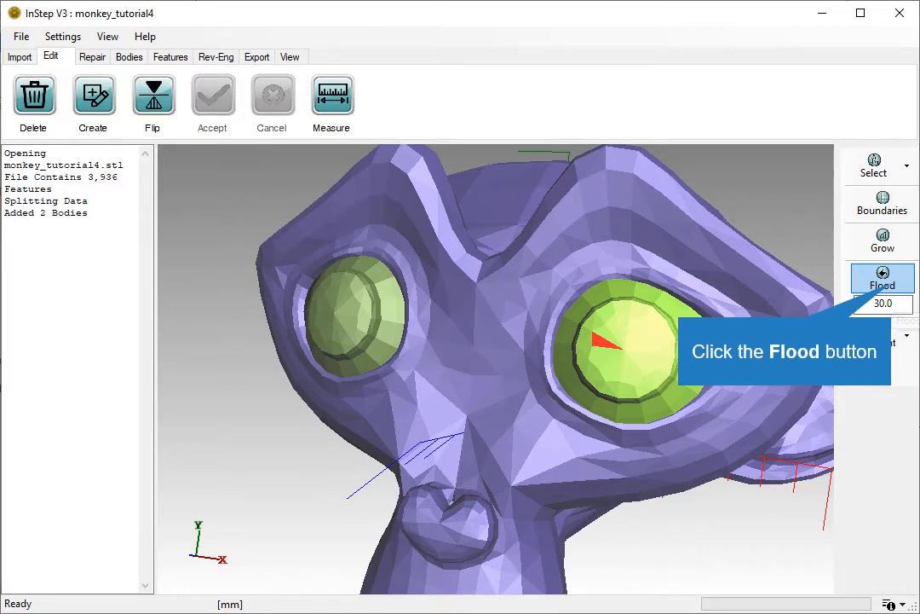
click(883, 277)
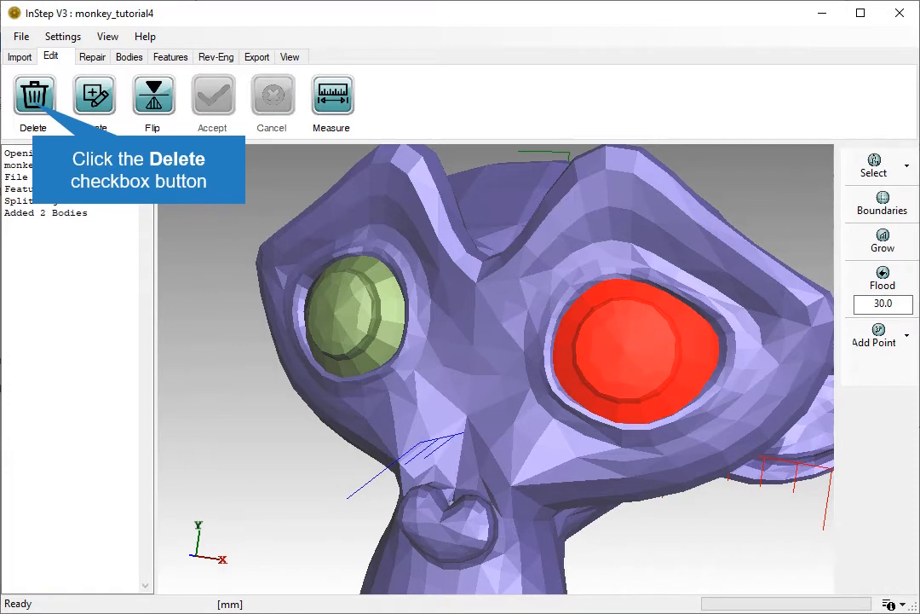
click(34, 95)
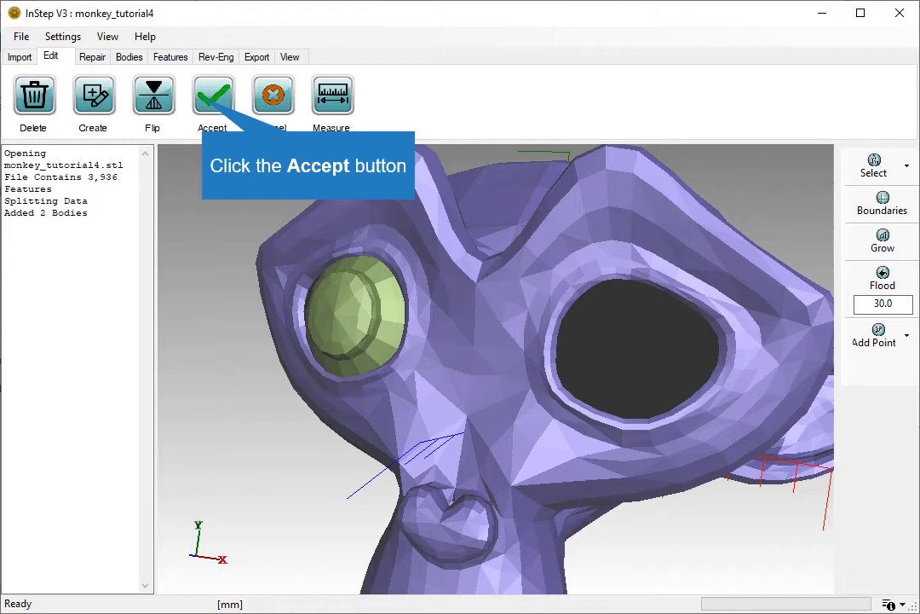
click(212, 96)
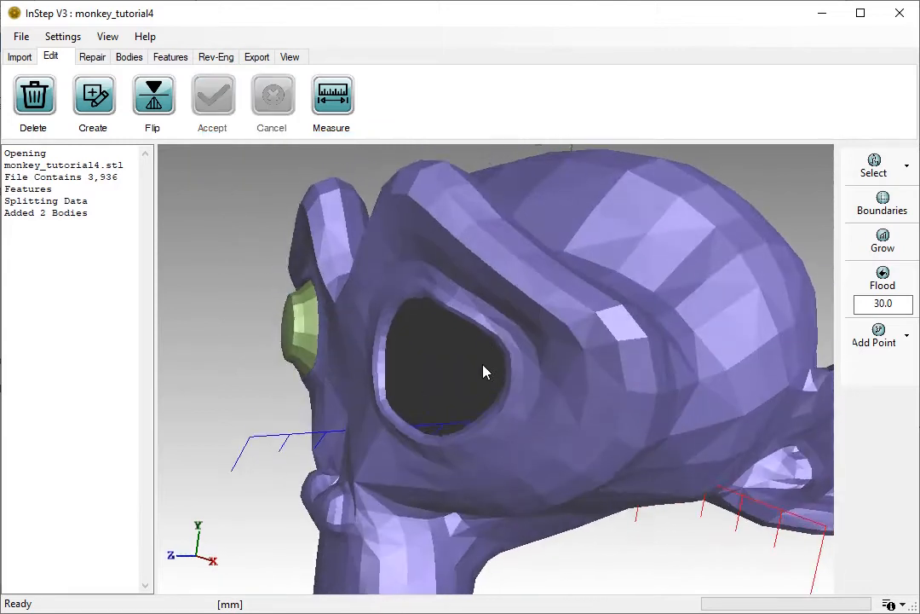
- Select a facet on the monkey's right eye, grow the selection until it covers the whole eye, and delete it
middle_drag(506, 366, 397, 355)
scroll(397, 356, up, 3)
scroll(397, 358, up, 2)
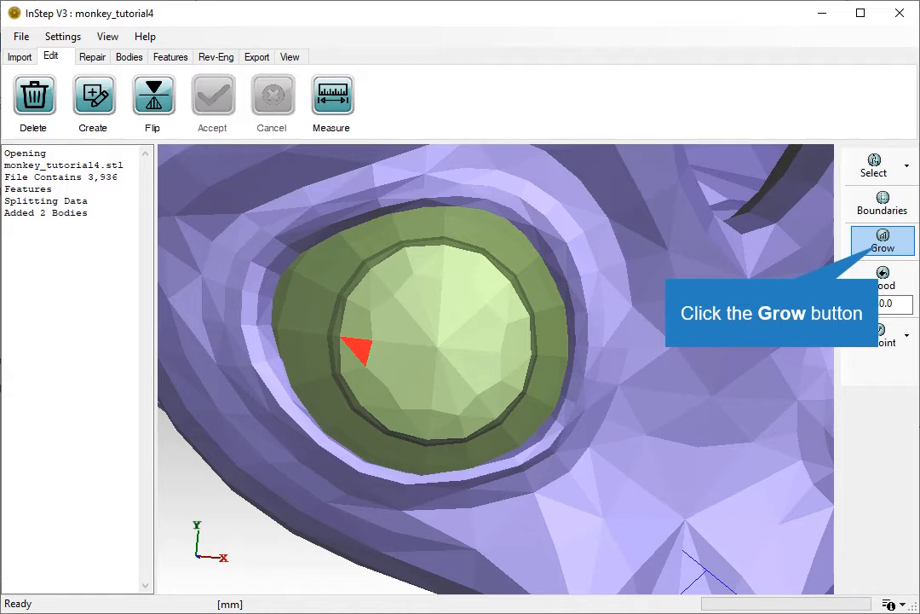
click(883, 242)
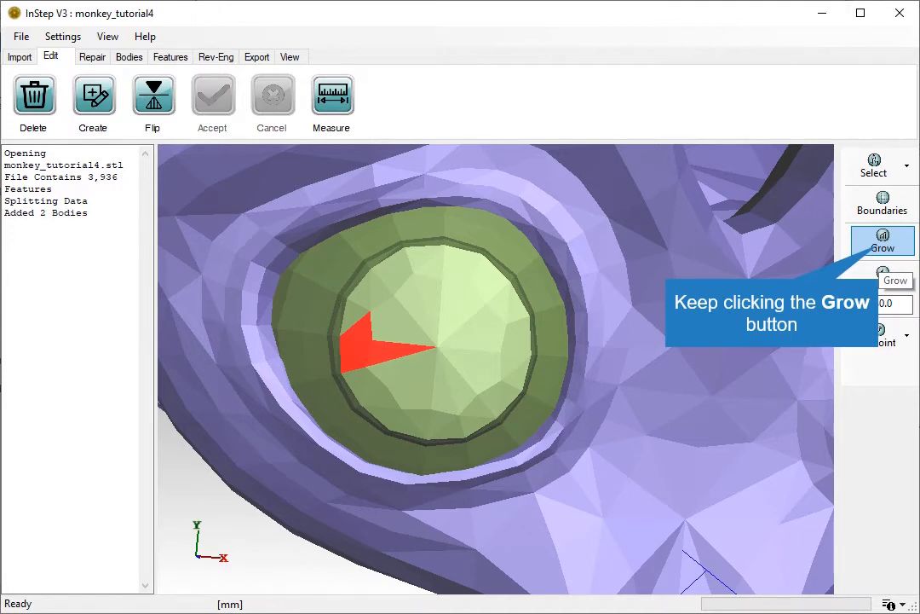
click(883, 241)
click(883, 241)
click(882, 241)
click(883, 241)
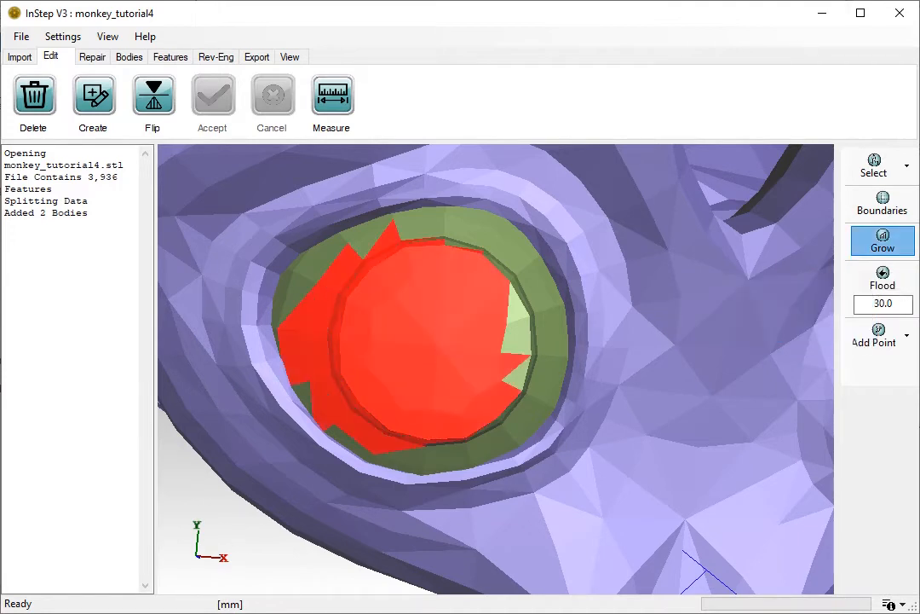
click(882, 241)
click(883, 241)
click(883, 241)
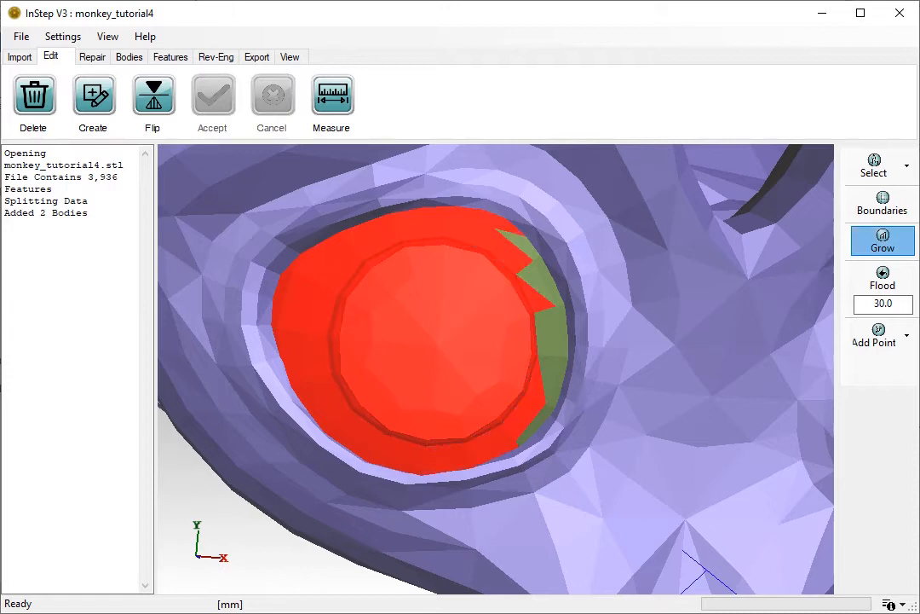
click(882, 241)
click(883, 241)
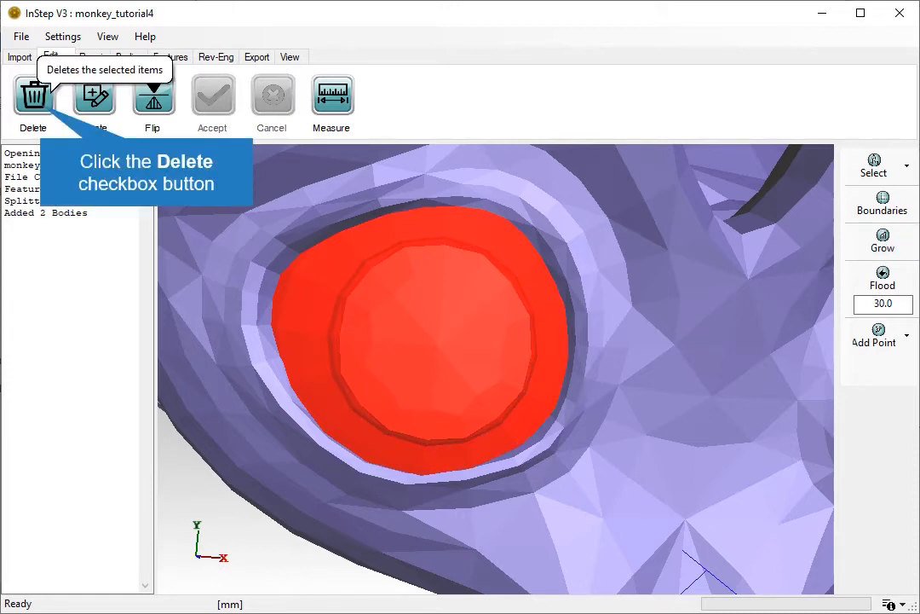
click(35, 95)
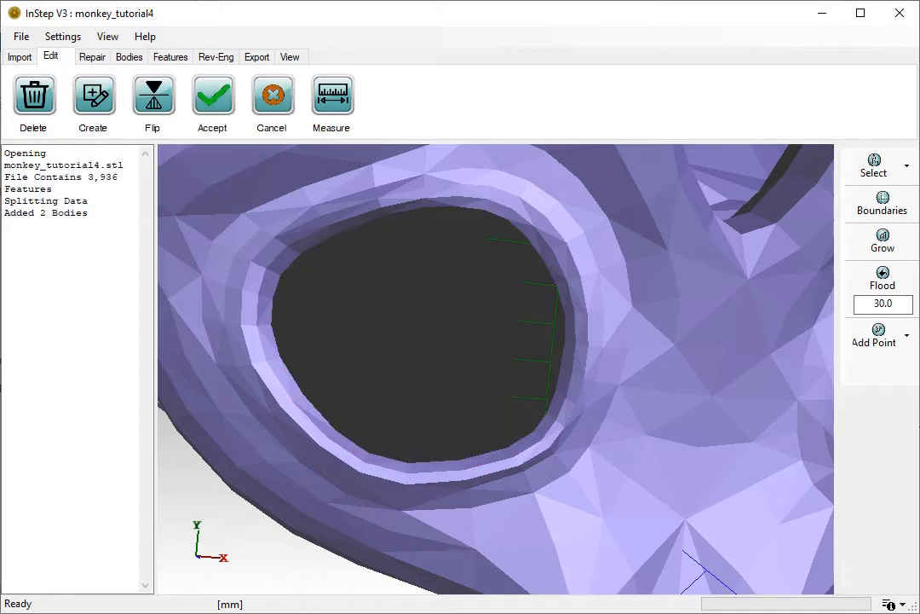
- Display the mesh edges and vertices on the monkey model
middle_drag(496, 369, 508, 317)
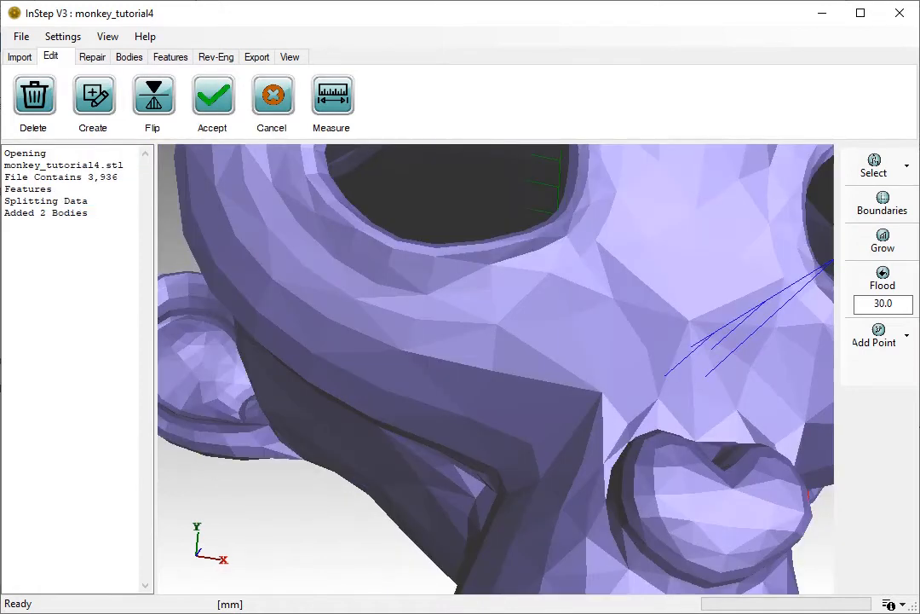
middle_drag(624, 383, 598, 372)
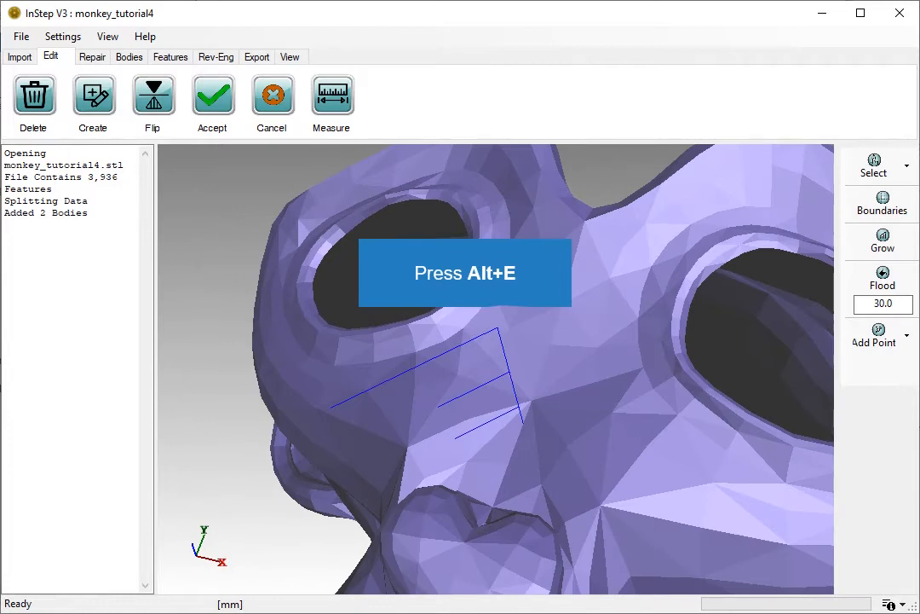
key(alt+e)
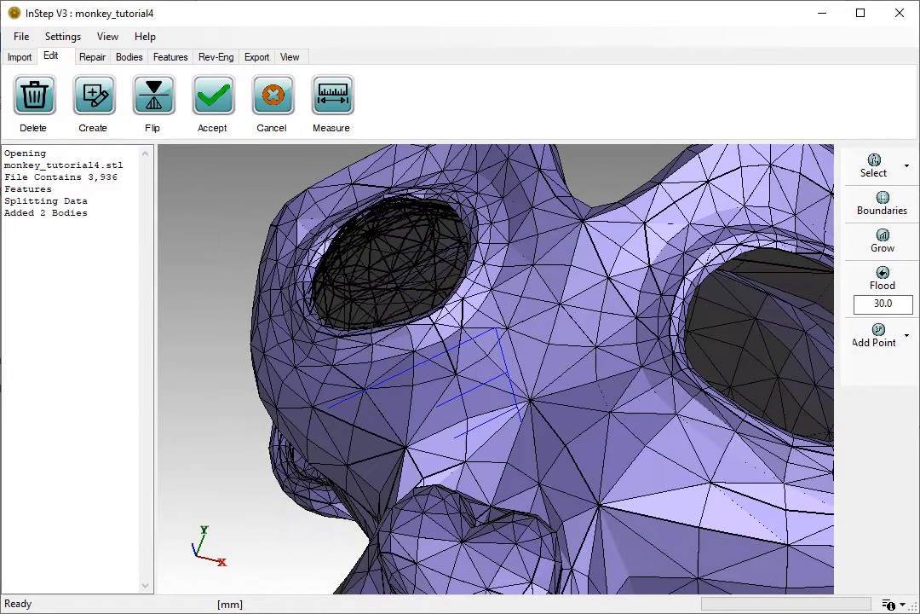
middle_drag(510, 317, 552, 370)
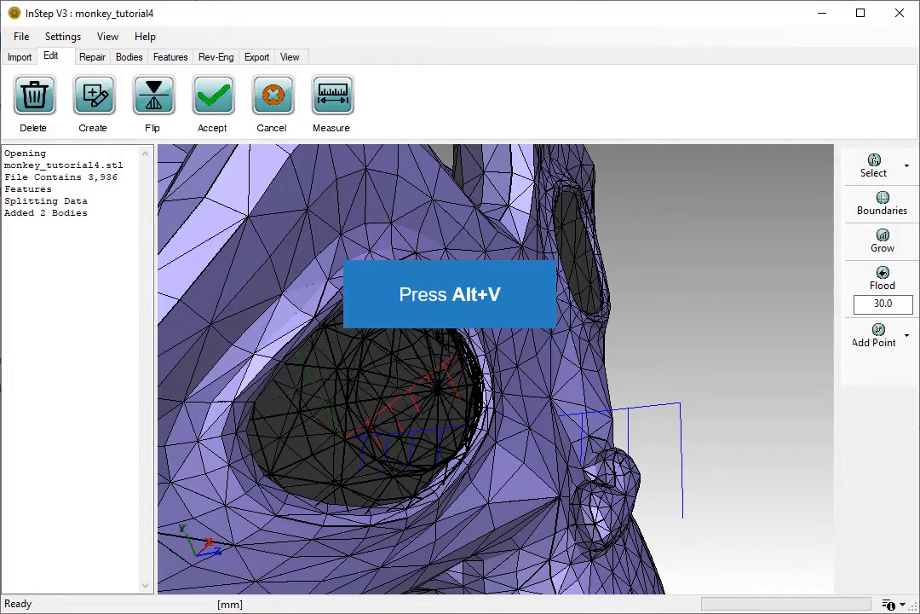
key(alt+v)
mouse_move(554, 368)
middle_down()
mouse_move(561, 355)
mouse_move(551, 332)
mouse_move(546, 375)
middle_up()
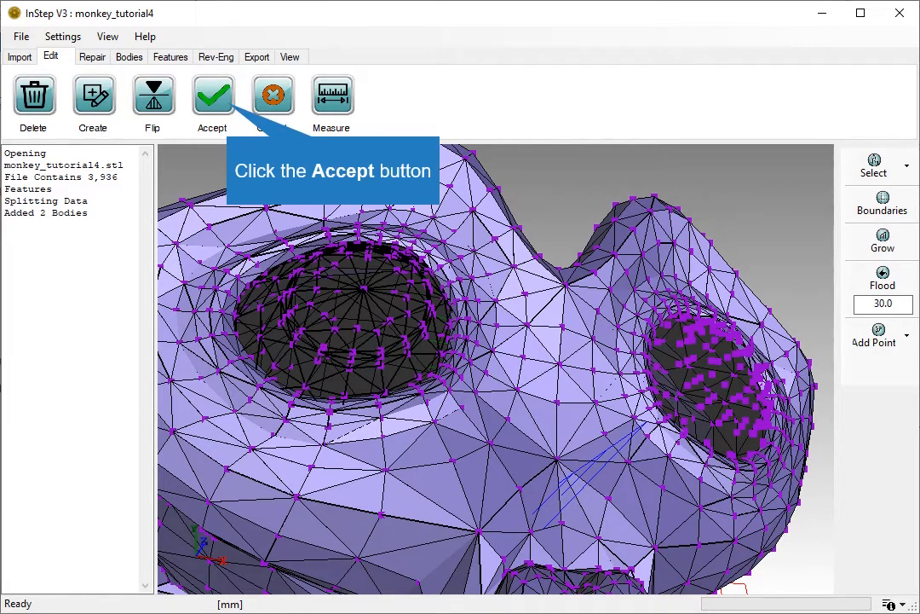
- Accept the pending deletion of the right eye and hide the mesh vertices
click(213, 95)
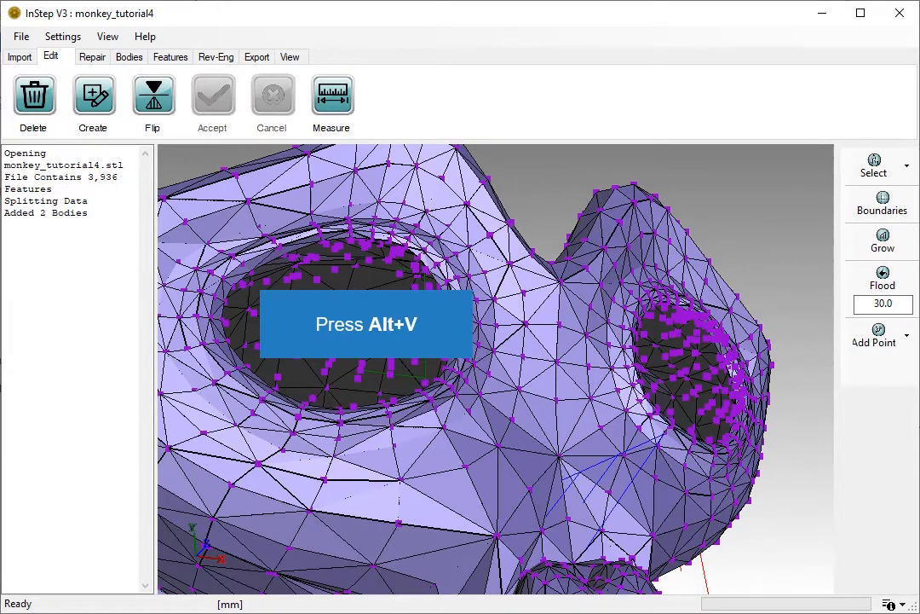
key(alt+v)
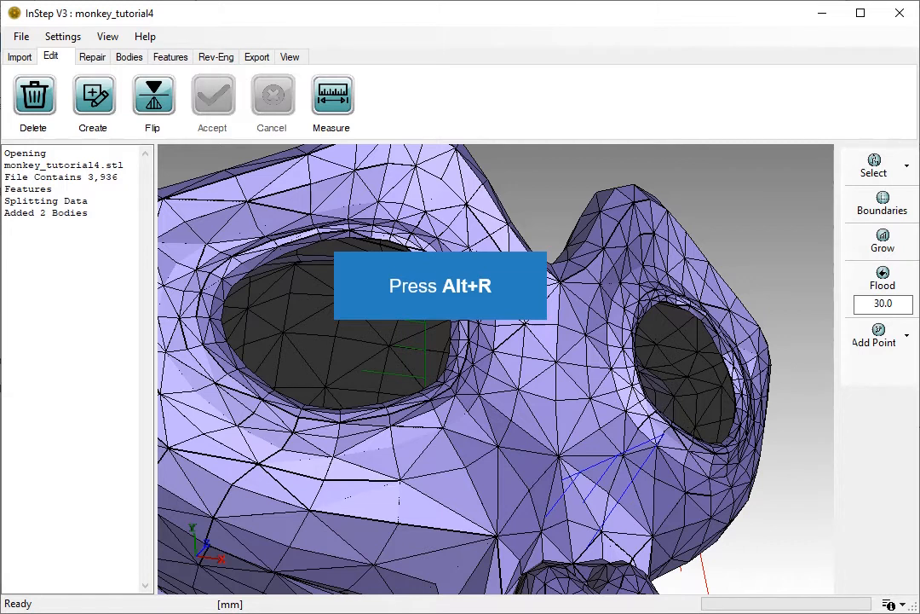
- Set the rotation centre on the bridge between the two eye holes and turn to the inside of the head
key(alt+r)
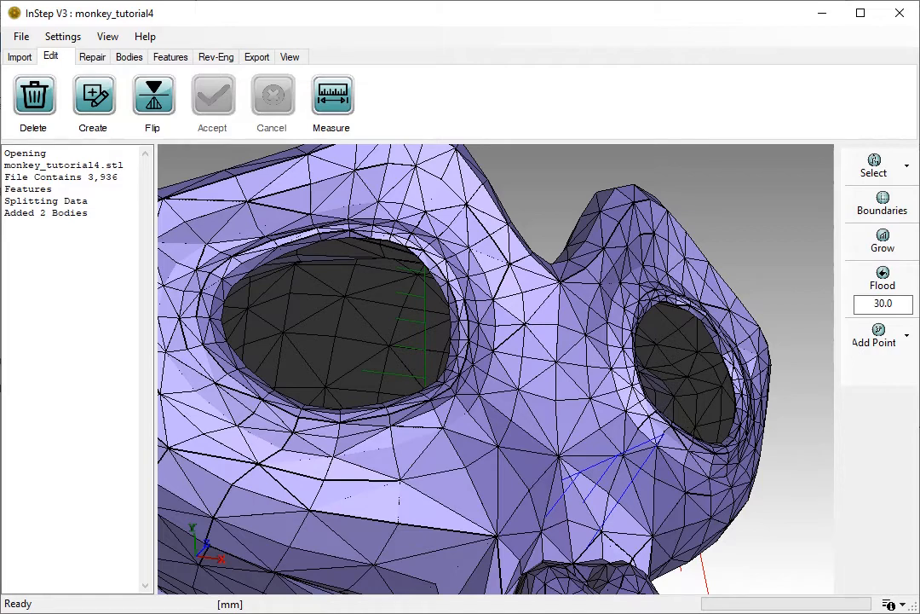
middle_drag(656, 379, 584, 415)
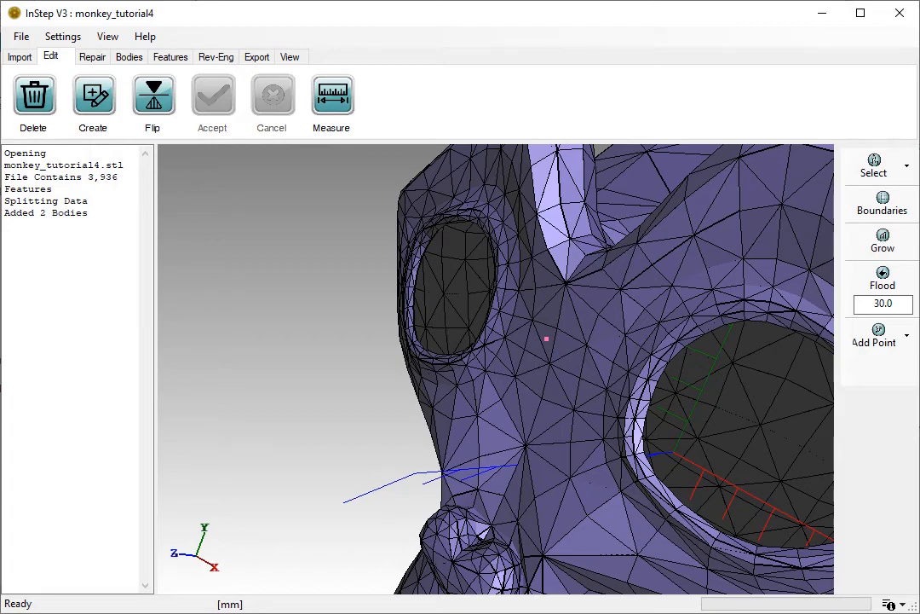
middle_drag(622, 434, 499, 418)
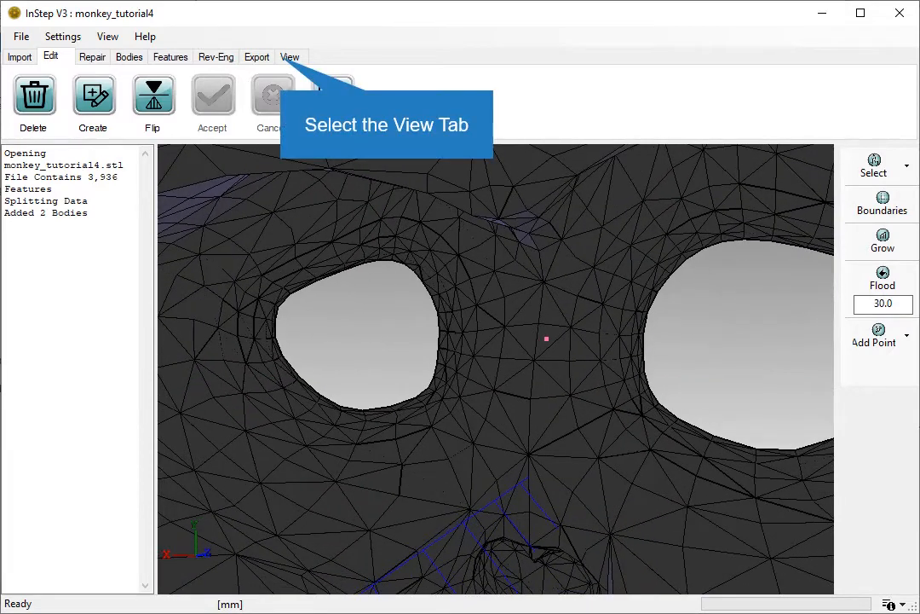
- Brighten the view with the Lighting option and switch it back off
click(289, 56)
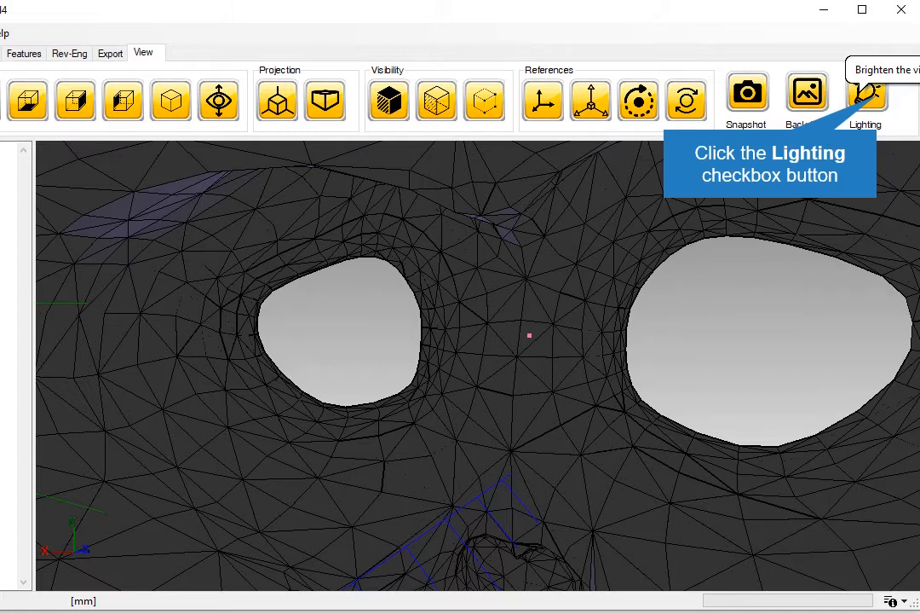
click(866, 94)
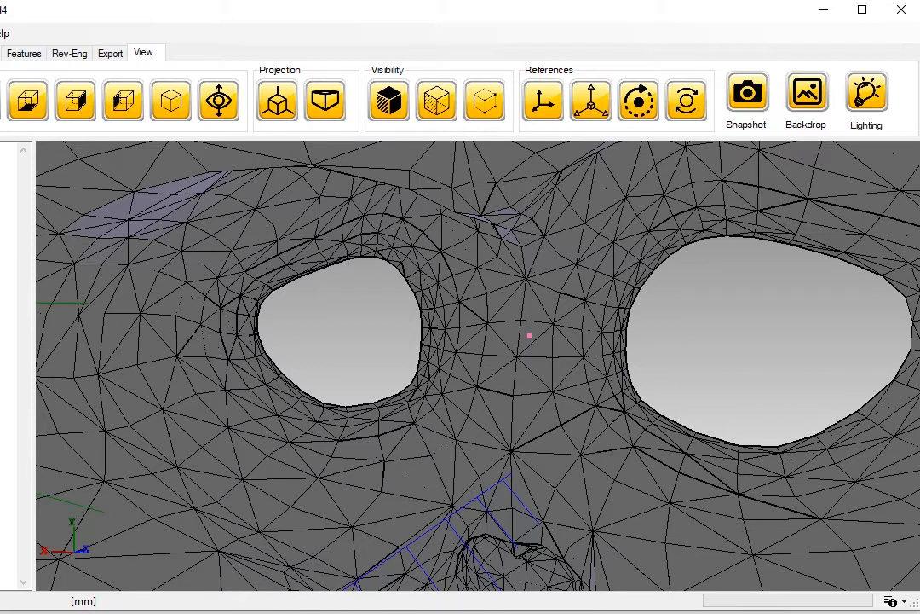
click(865, 92)
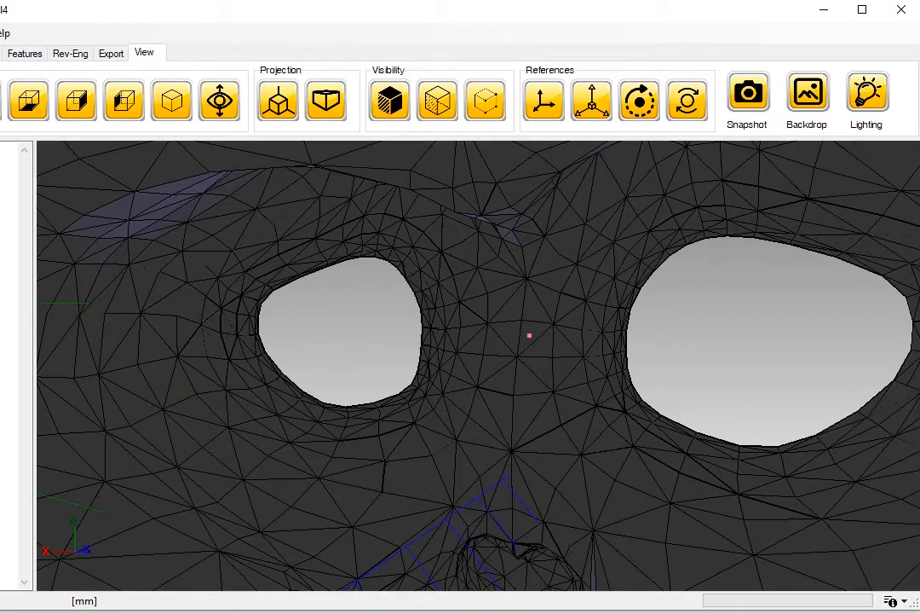
- Highlight the open boundaries around the two eye holes
drag(0, 259, 3, 259)
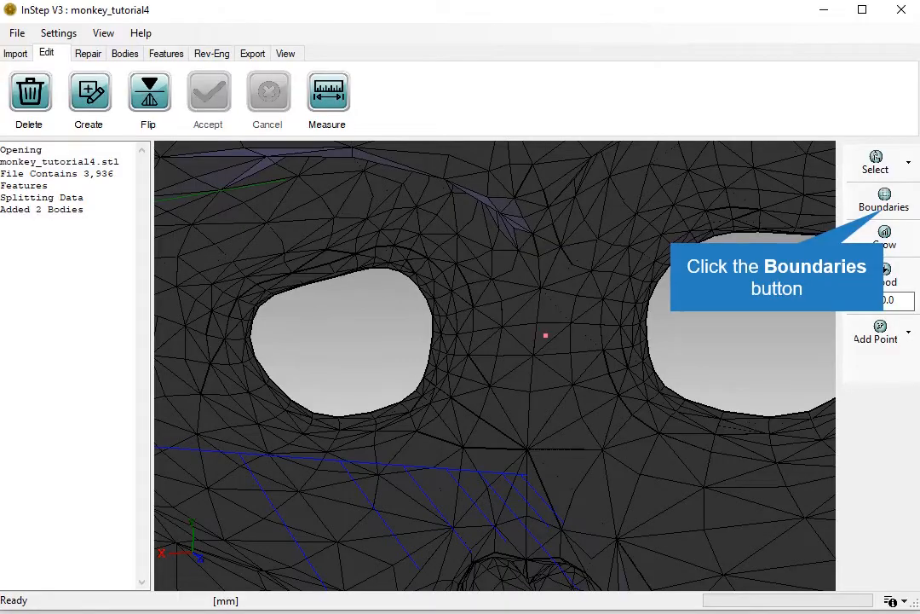
mouse_move(511, 348)
middle_down()
mouse_move(388, 344)
mouse_move(371, 316)
mouse_move(507, 333)
middle_up()
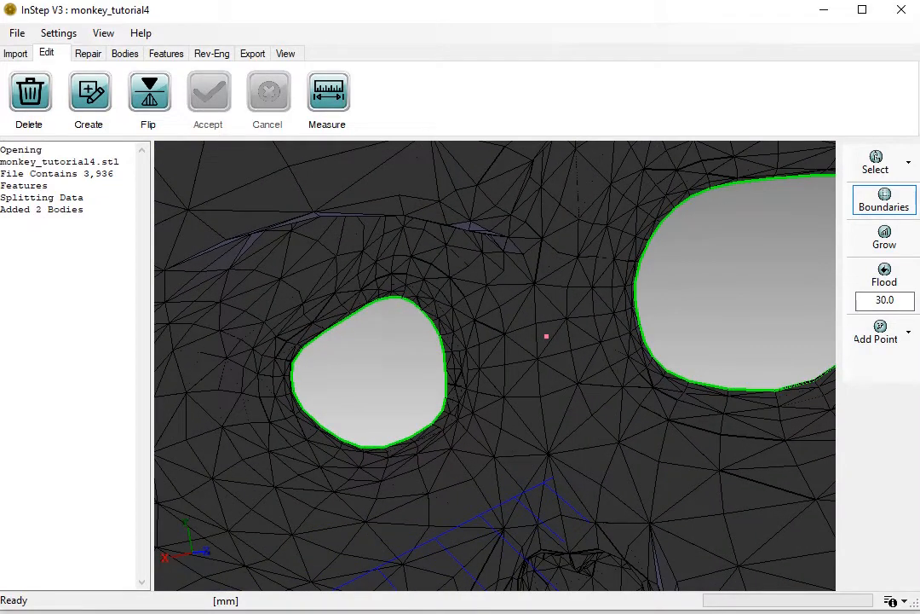
middle_drag(424, 305, 449, 300)
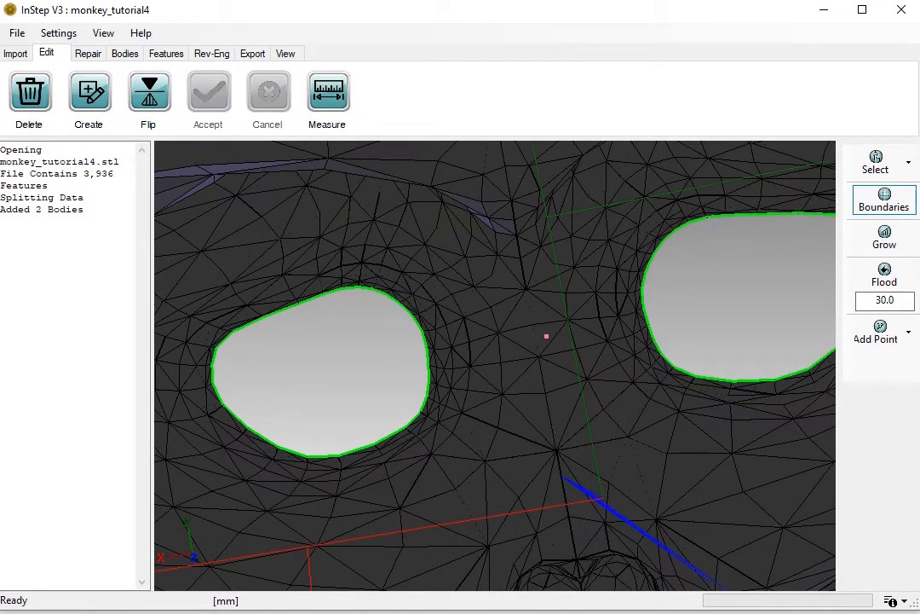
- Analyze the monkey mesh with the Issues repair tool to display its geometry errors
middle_drag(693, 346, 530, 340)
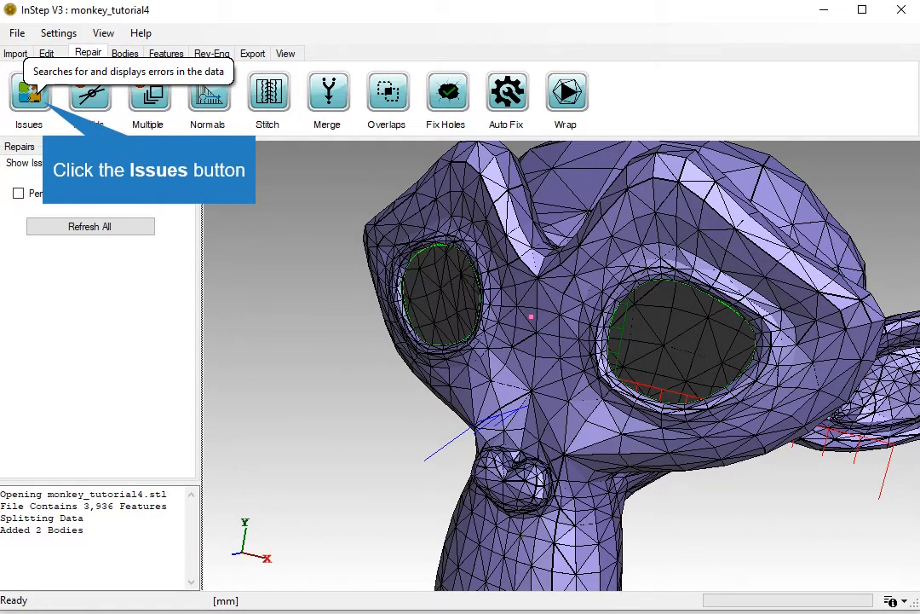
click(29, 92)
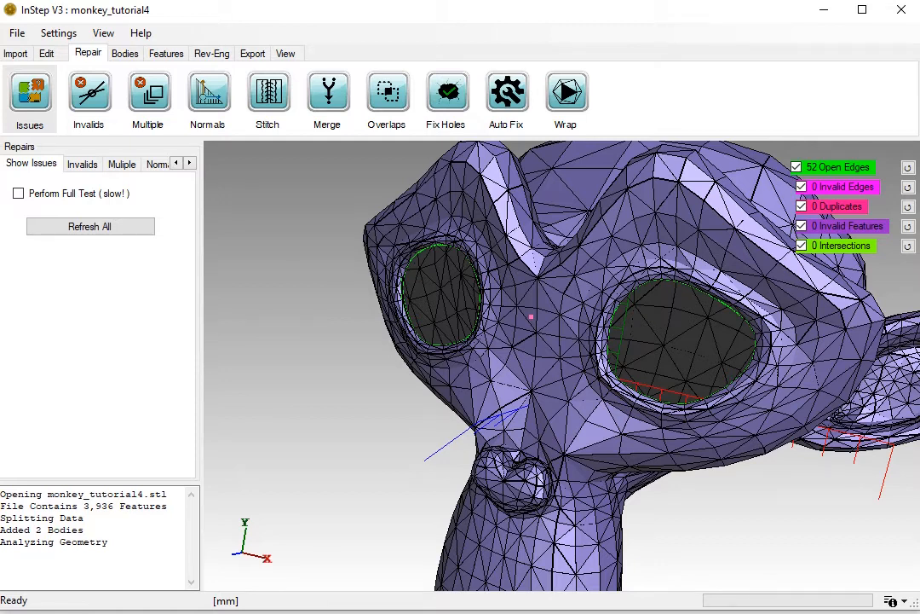
- Set AlwaysComputeIntersections to False in the application settings
middle_drag(531, 316, 477, 297)
middle_drag(728, 336, 591, 348)
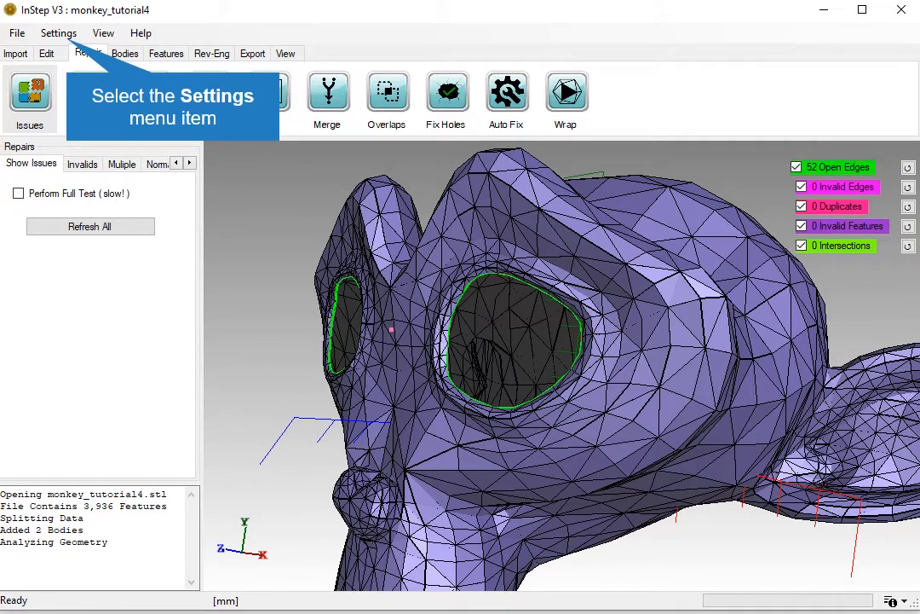
click(58, 32)
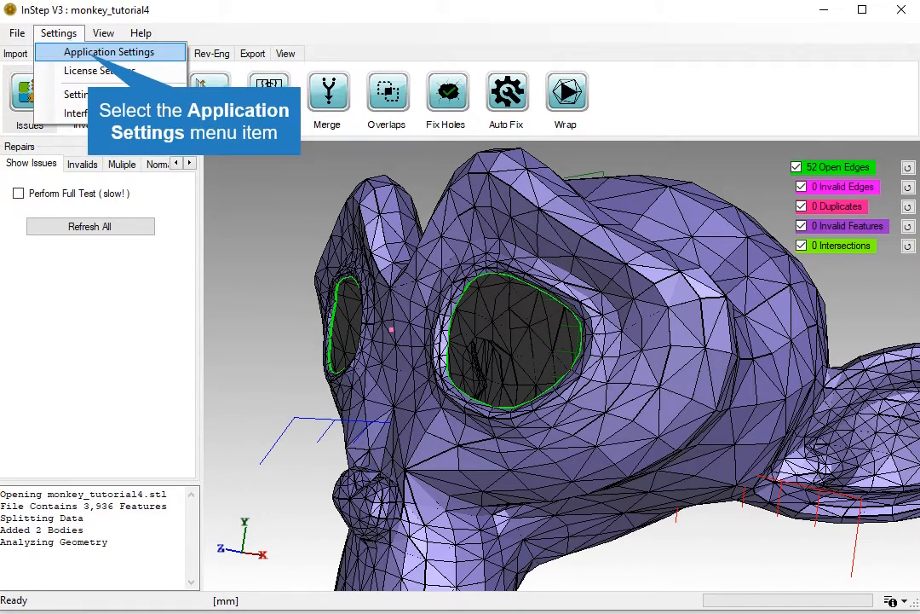
click(108, 52)
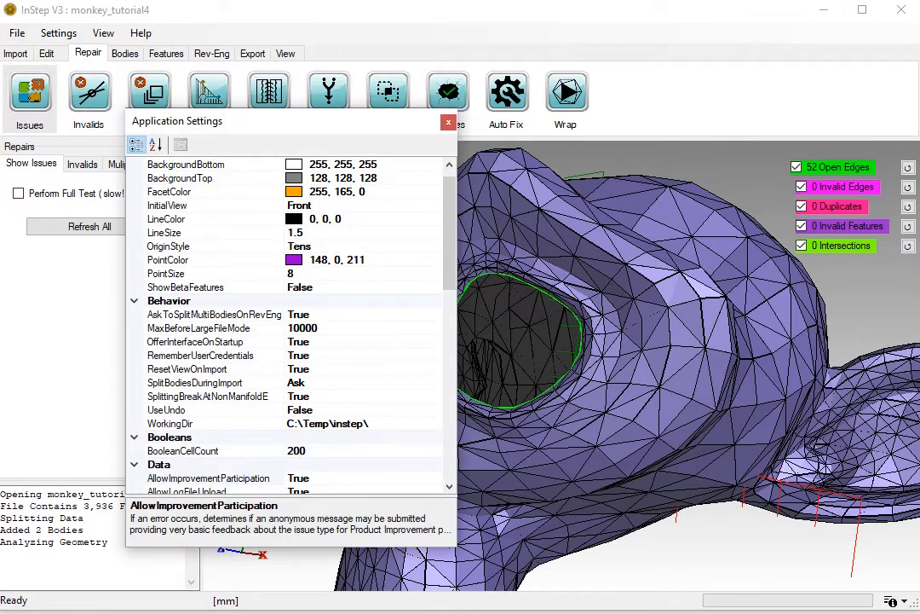
scroll(310, 397, down, 13)
click(311, 396)
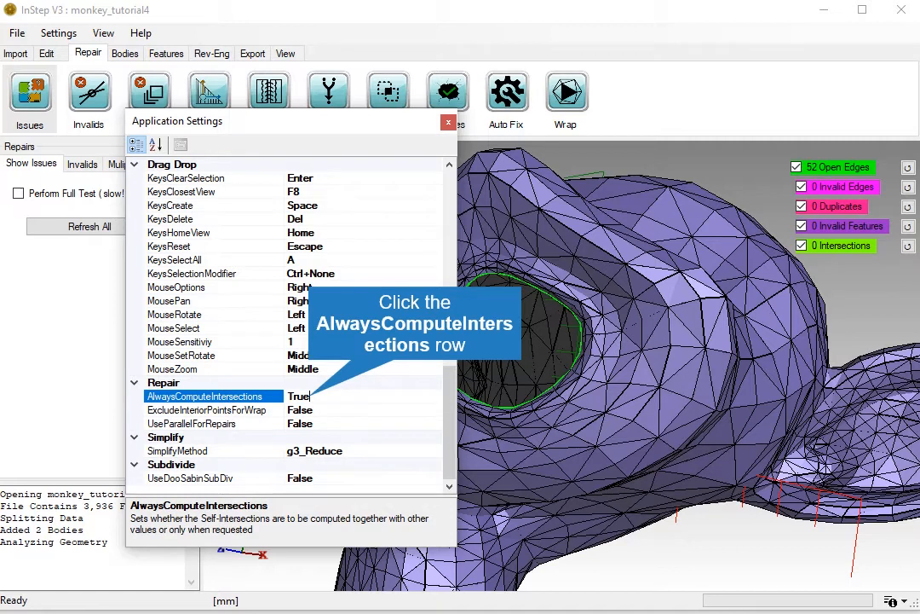
double_click(310, 396)
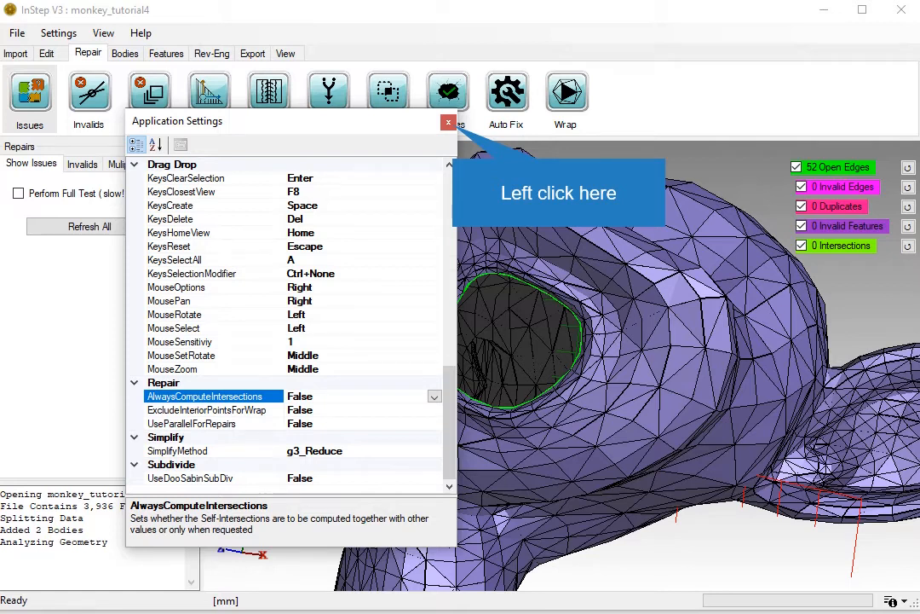
click(448, 122)
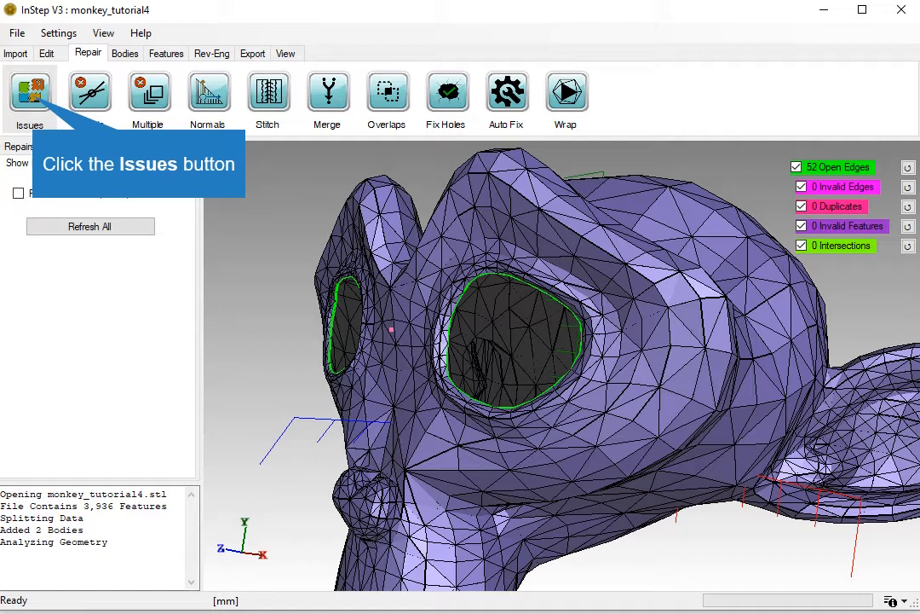
- Restart the Issues check on the monkey mesh and compute its intersections separately
click(33, 93)
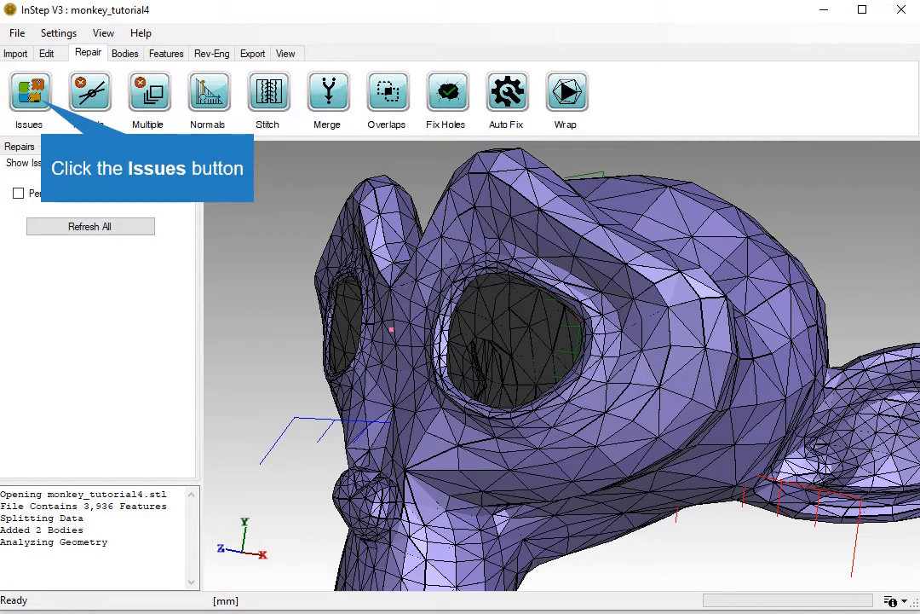
click(30, 92)
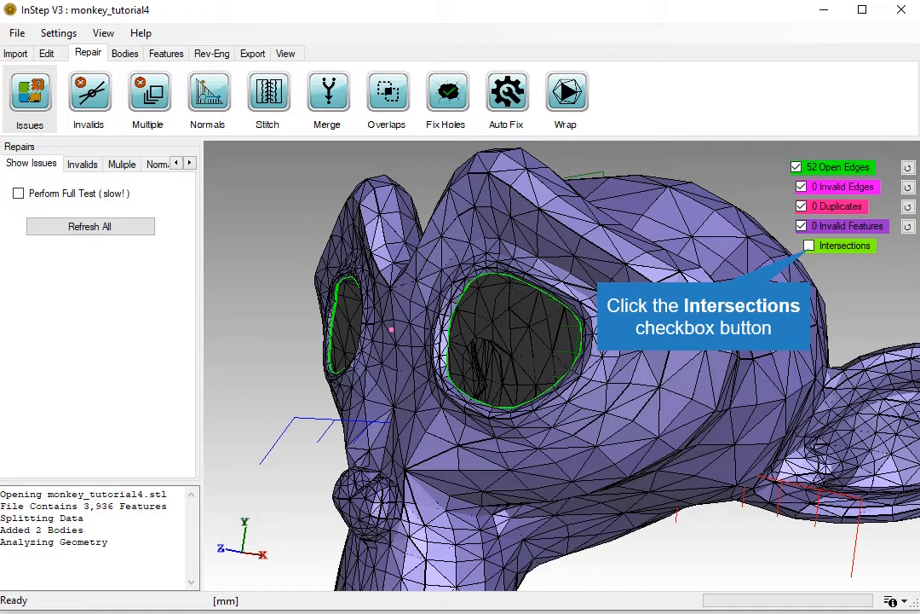
click(809, 246)
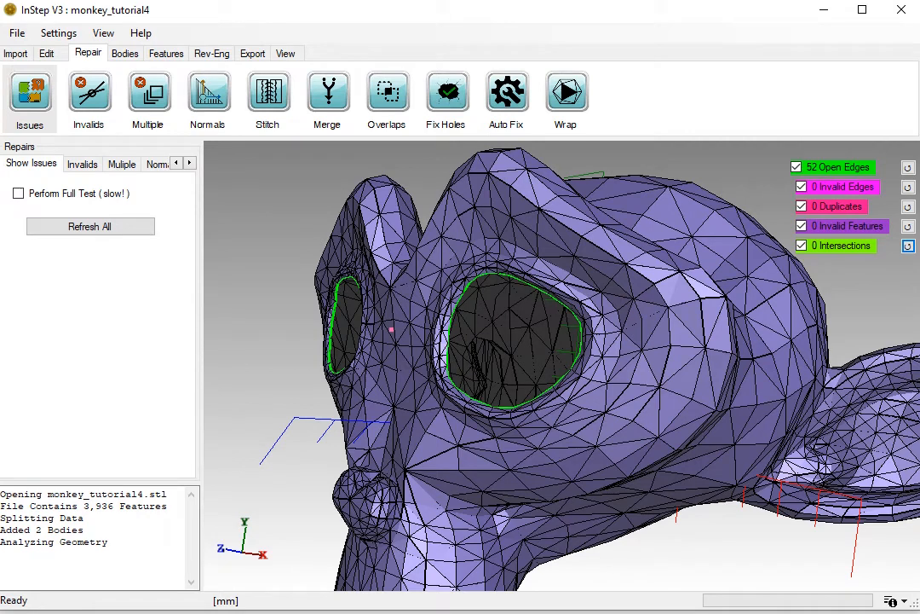
- Preview the eye hole fills on all bodies with the Tessellate, Smoothed, Minimal and Bounded methods
click(444, 100)
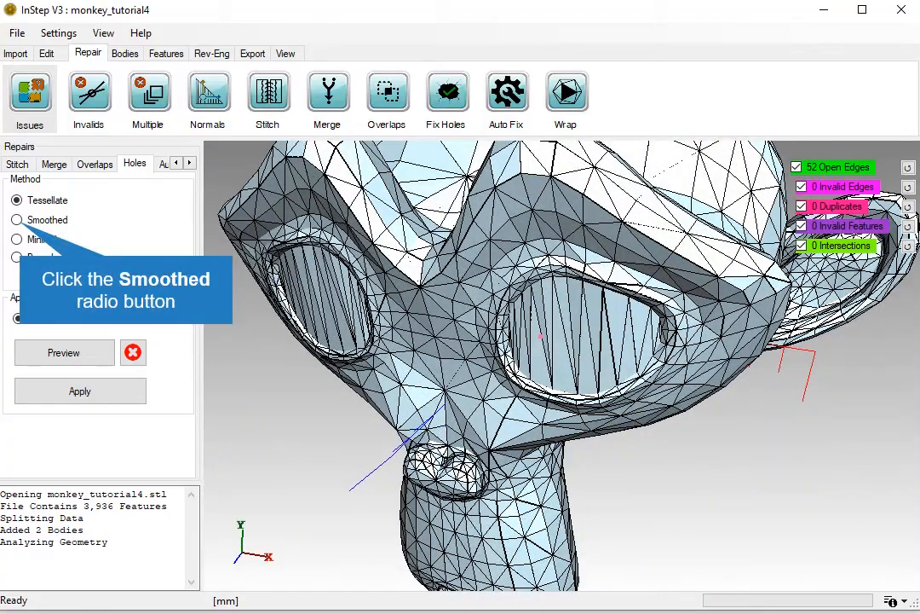
click(17, 219)
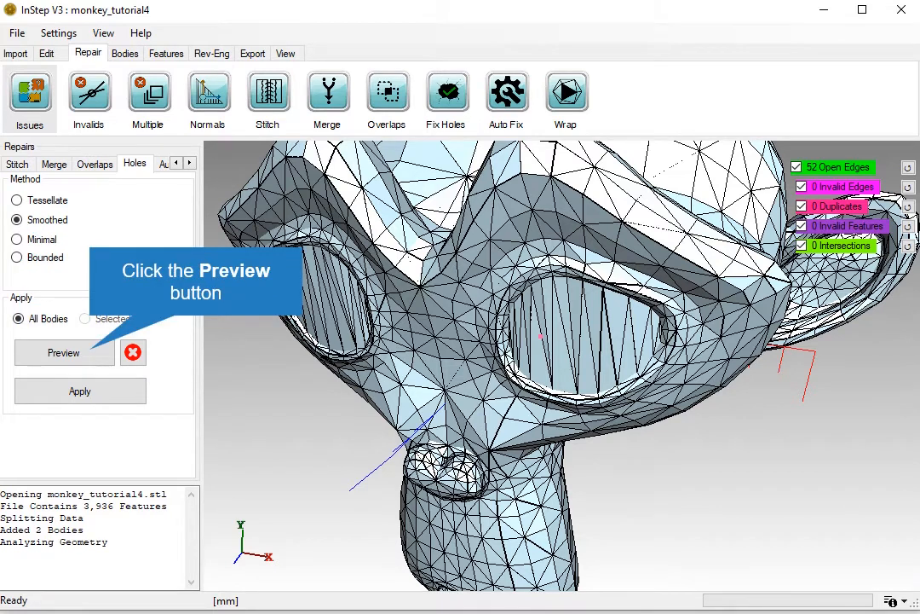
click(63, 352)
click(17, 240)
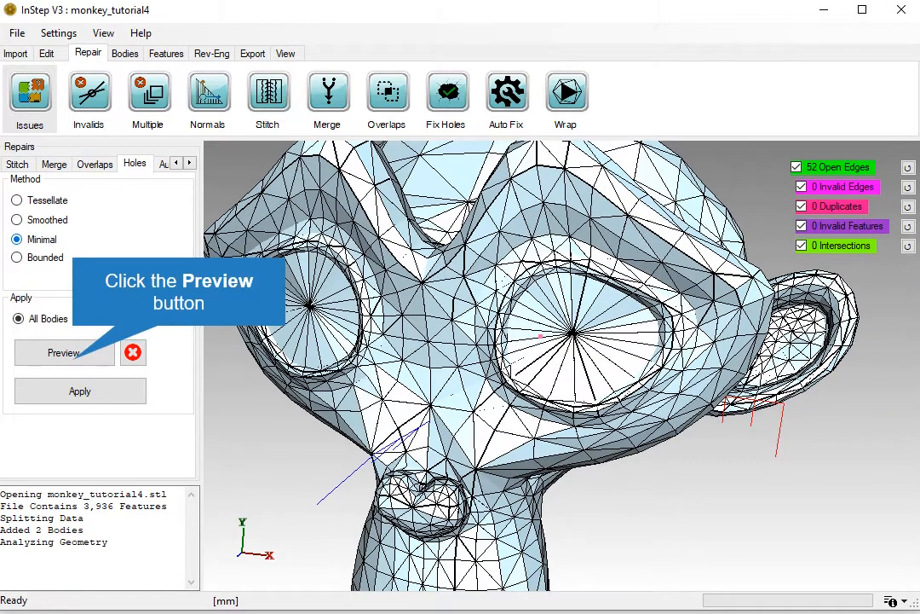
click(63, 352)
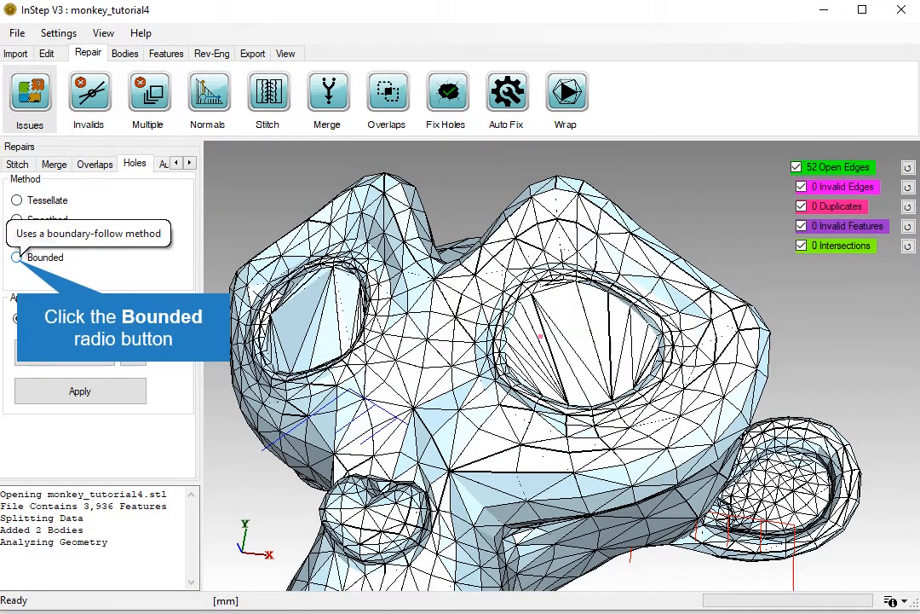
click(18, 257)
click(63, 352)
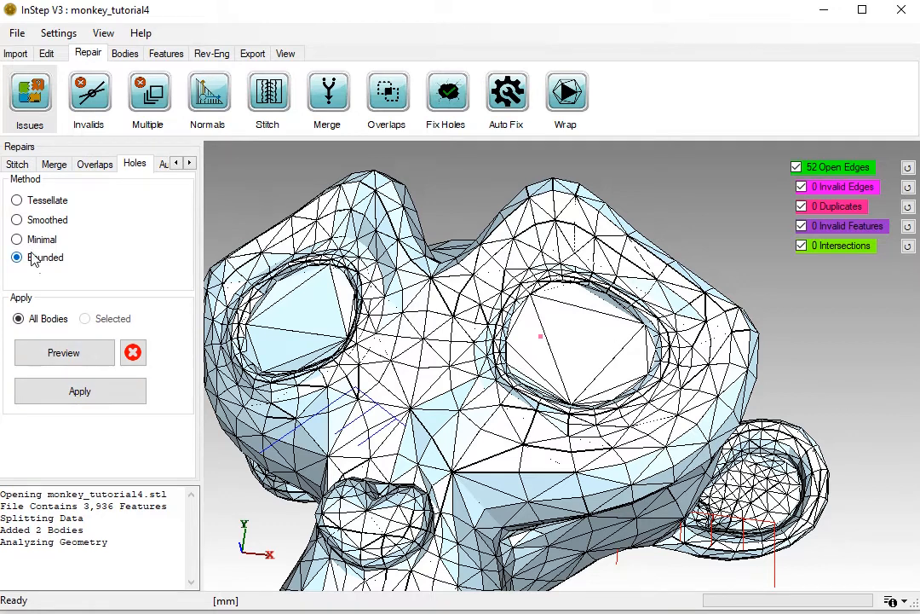
- Fill both eye holes on all bodies with the Smoothed method and recheck the mesh for issues, including intersections
click(17, 219)
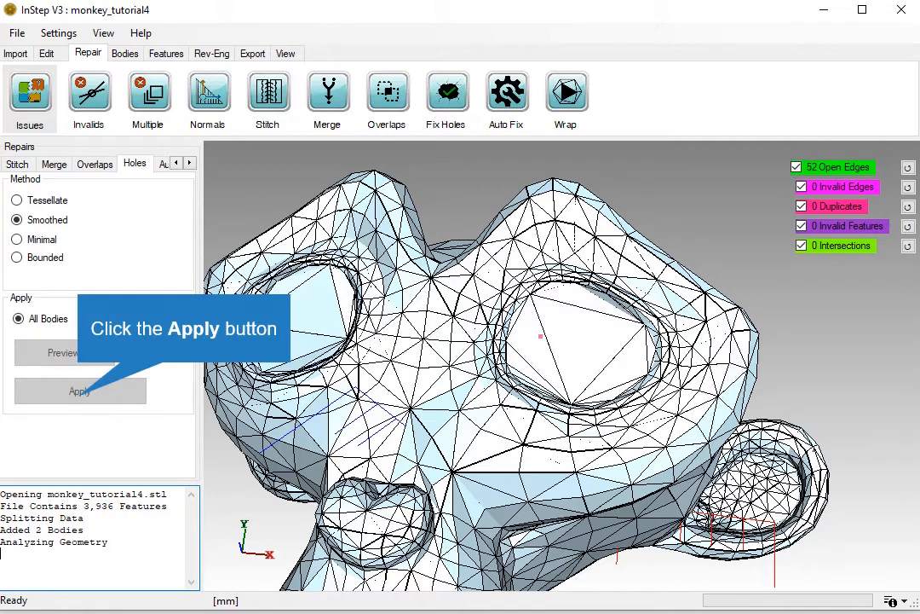
mouse_move(479, 382)
middle_down()
mouse_move(445, 382)
mouse_move(462, 385)
middle_up()
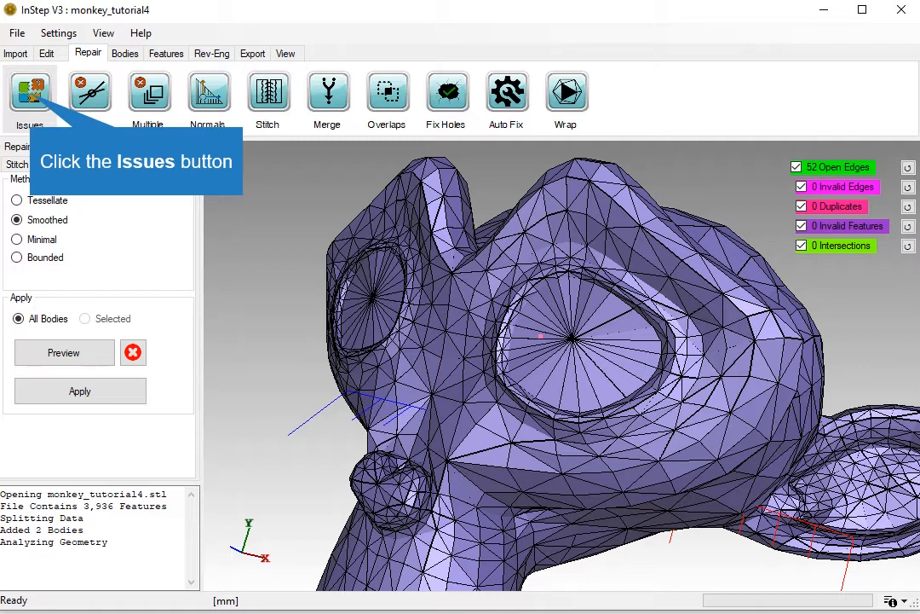
click(30, 92)
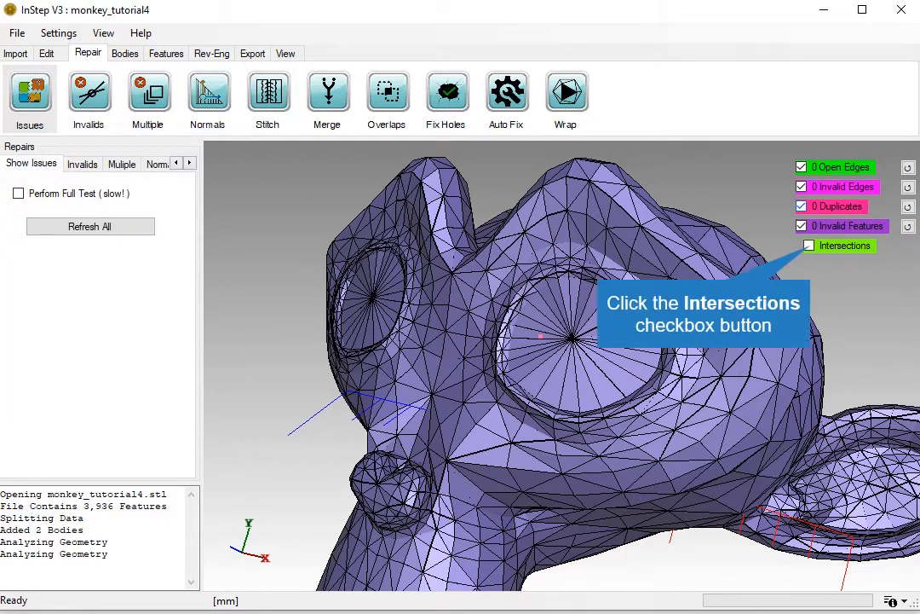
click(810, 246)
mouse_move(404, 316)
middle_down()
mouse_move(394, 288)
mouse_move(371, 306)
mouse_move(399, 311)
middle_up()
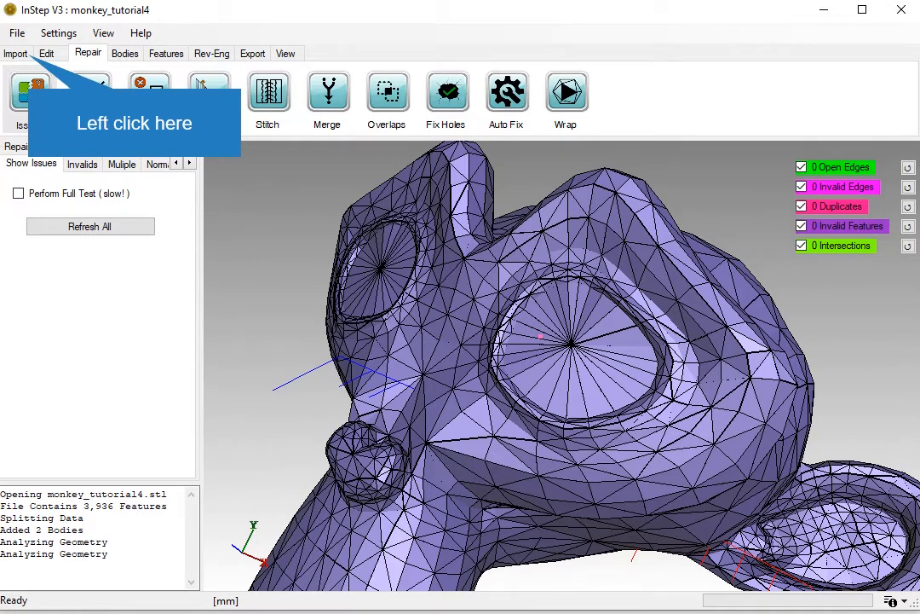
- Import monkey_tutorial4.stl again without splitting it into separate bodies
click(15, 53)
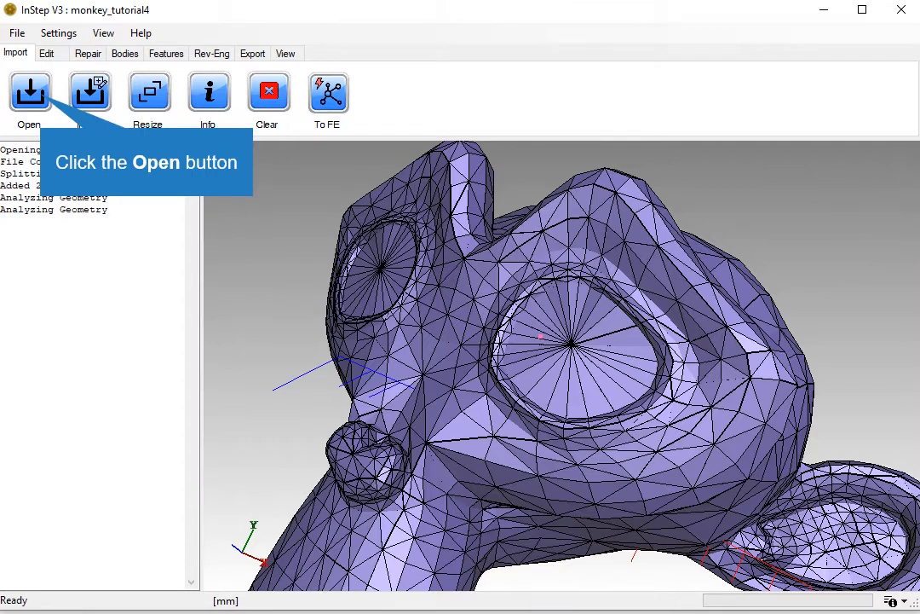
click(29, 92)
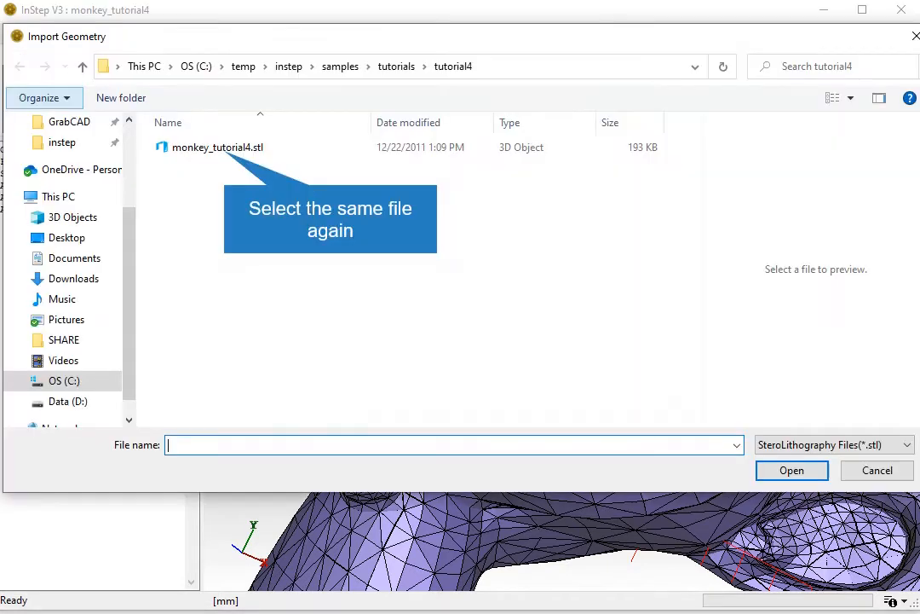
double_click(218, 147)
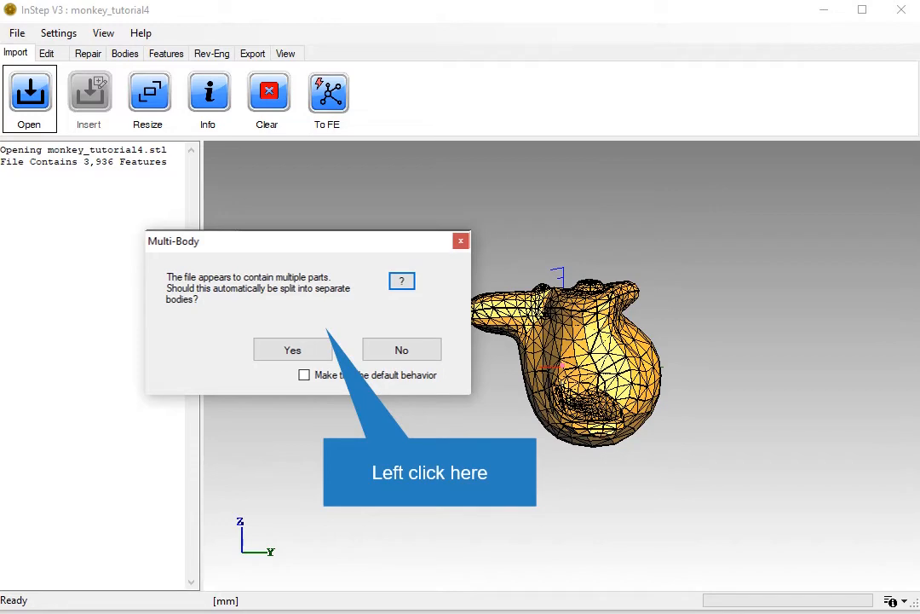
click(292, 349)
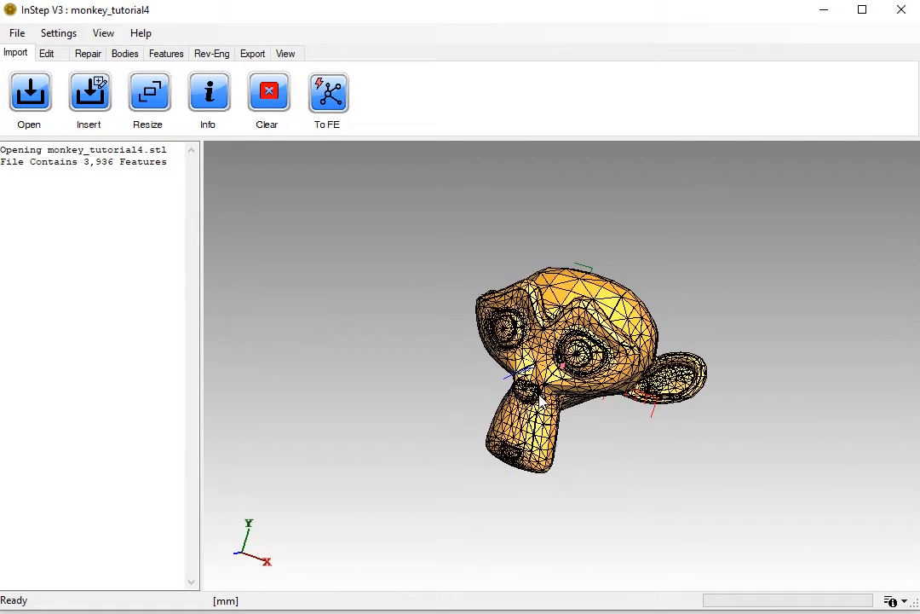
- Preview a split of all bodies at non-manifold edges
scroll(540, 400, up, 10)
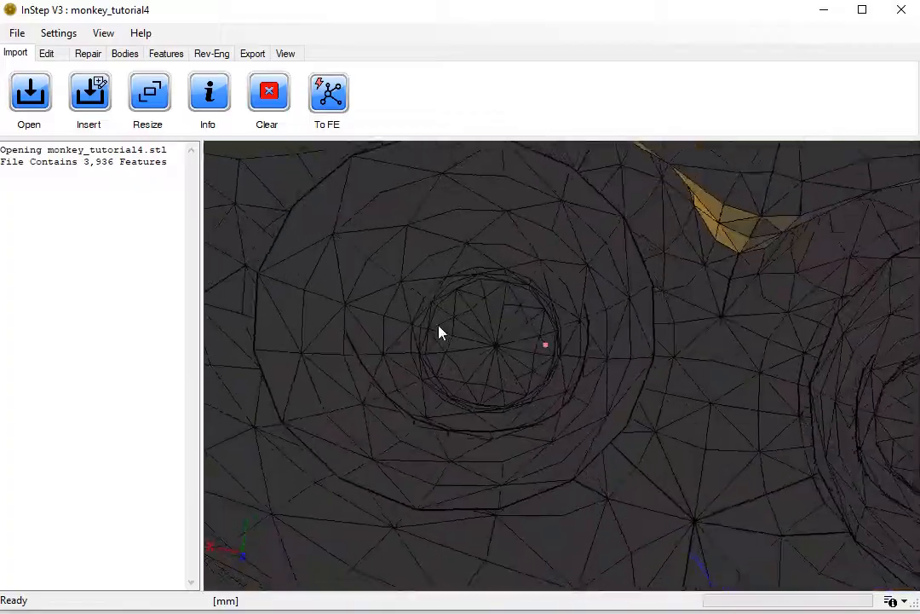
middle_drag(439, 325, 592, 351)
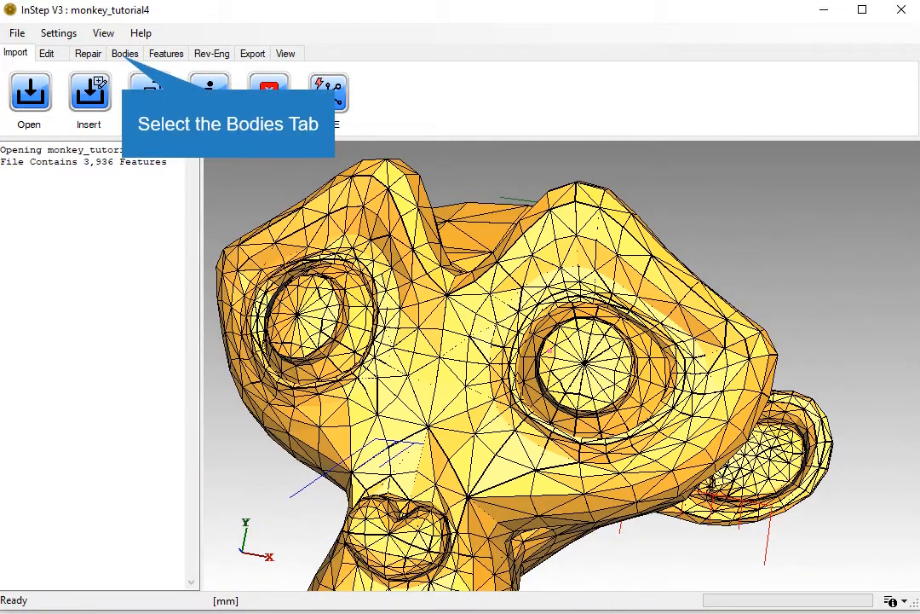
click(126, 53)
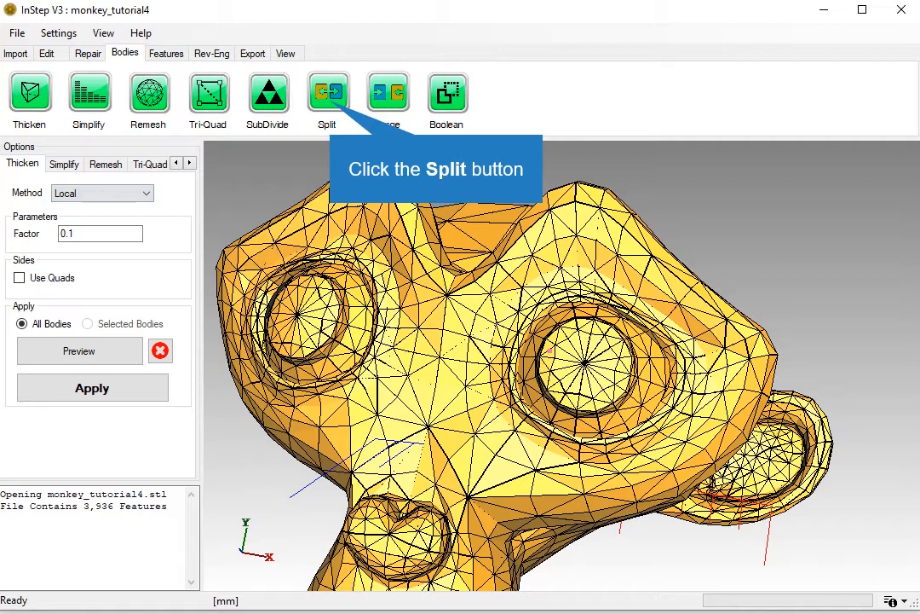
click(328, 92)
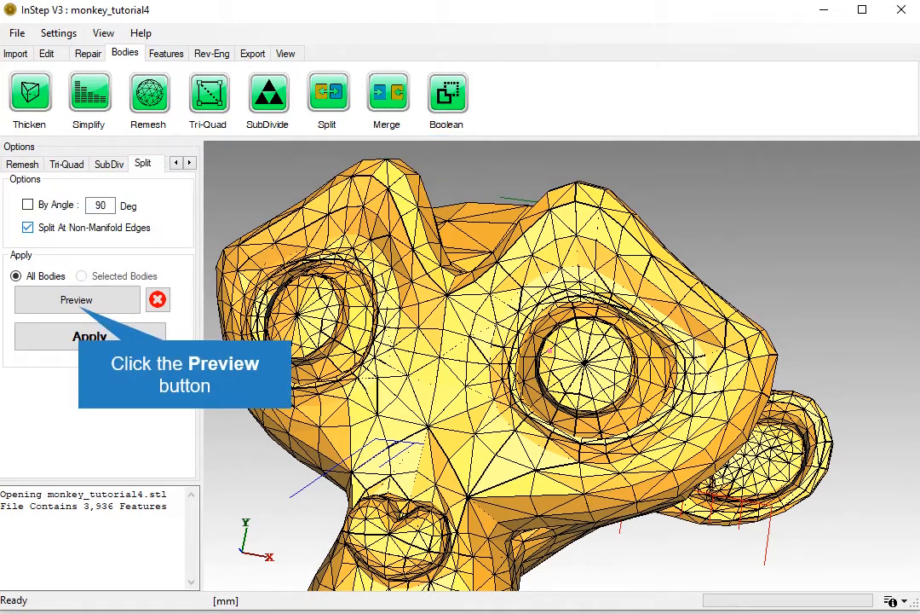
click(76, 300)
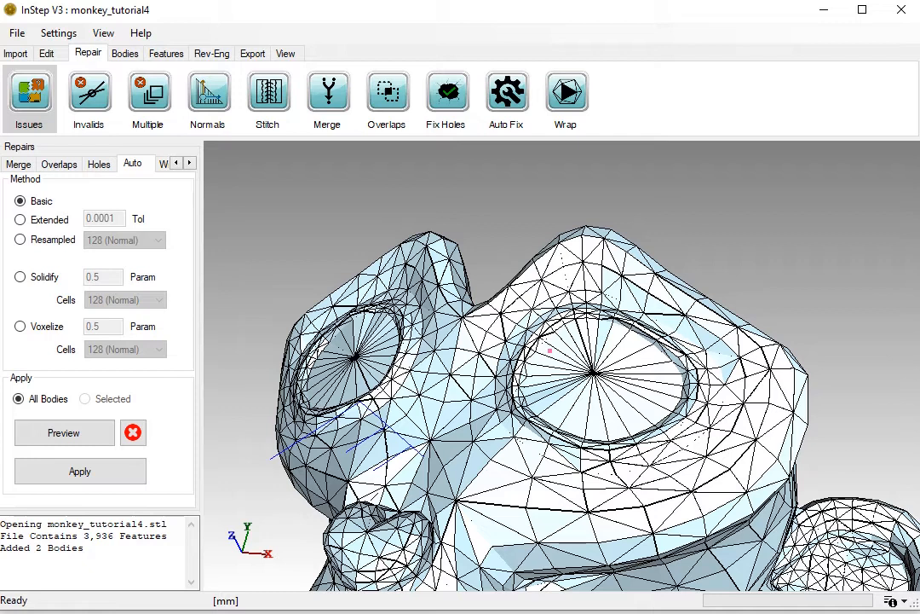
- Inspect the Basic Auto Fix preview around the two eye holes
middle_drag(550, 350, 594, 357)
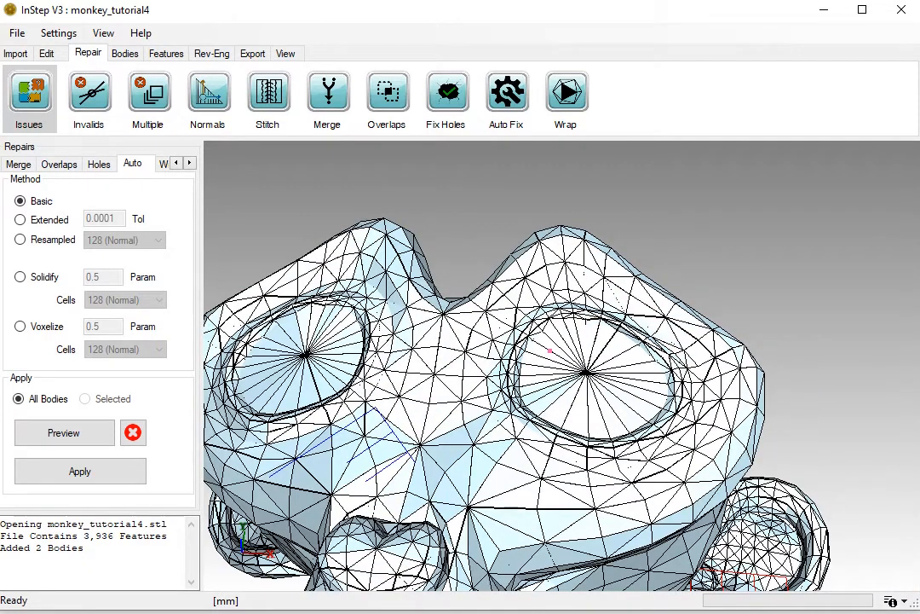